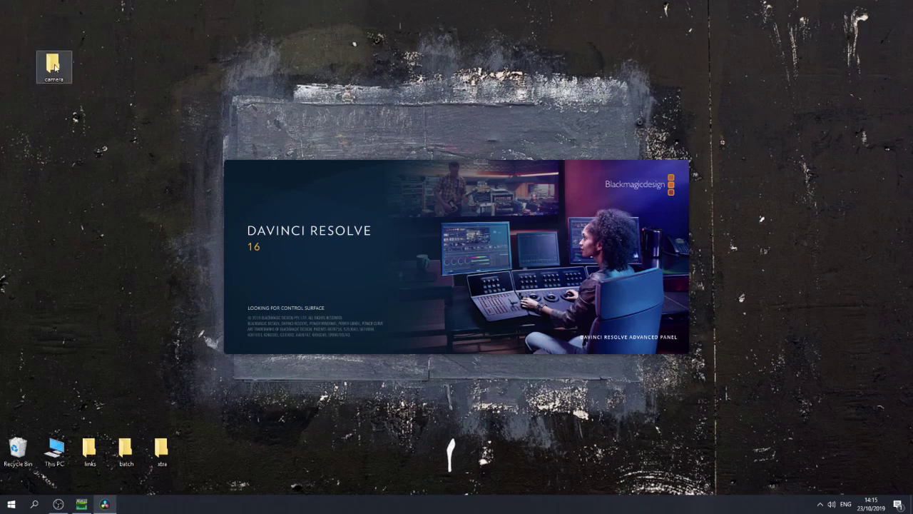
Open the desktop camera folder and list its seven MOV clips in Details view
{"action": "left_click_drag", "start_coordinate": [44, 60], "coordinate": [126, 65]}
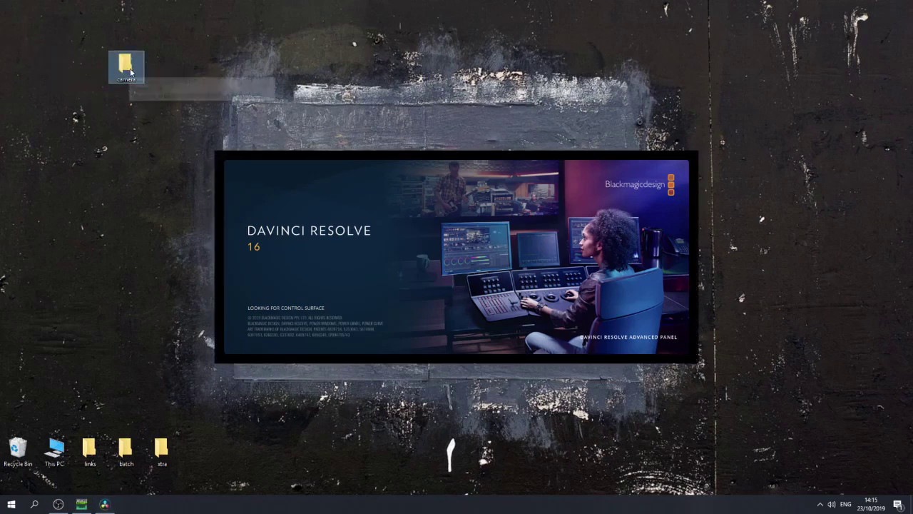
{"action": "double_click", "coordinate": [125, 65]}
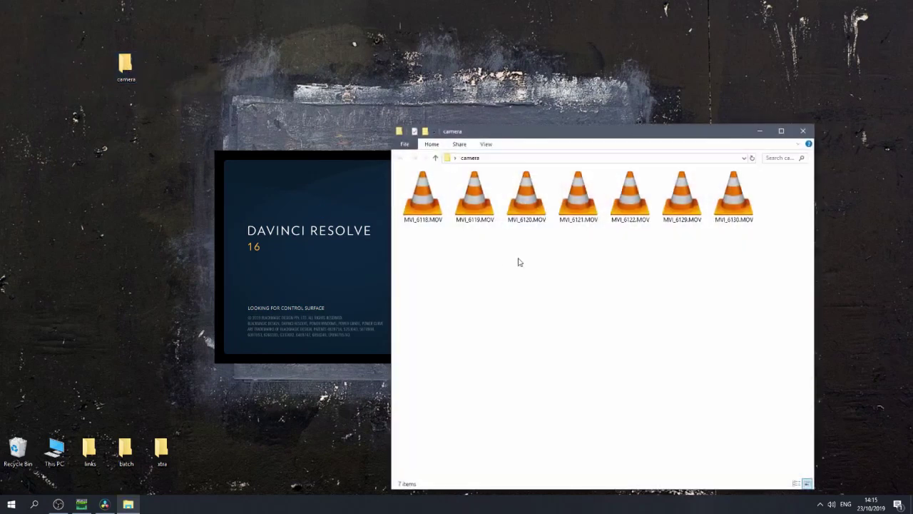
{"action": "left_click", "coordinate": [488, 145]}
{"action": "left_click", "coordinate": [489, 177]}
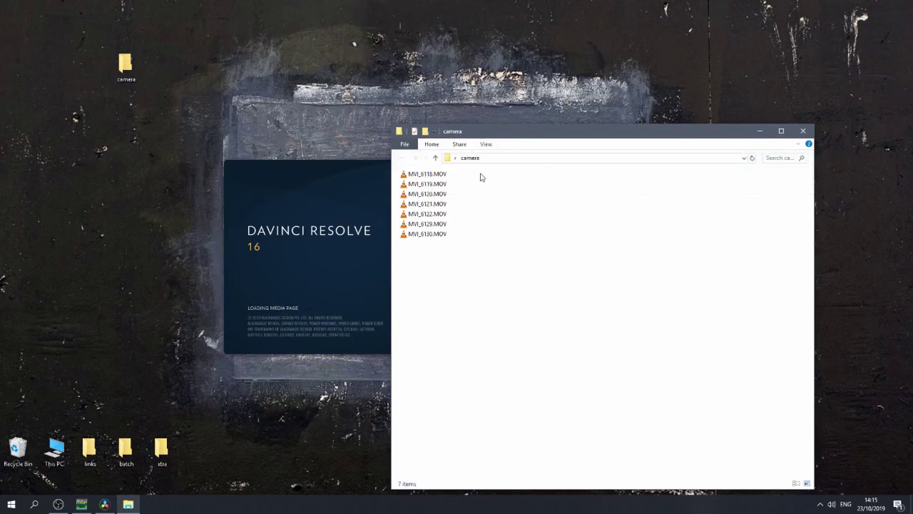
{"action": "left_click", "coordinate": [486, 144]}
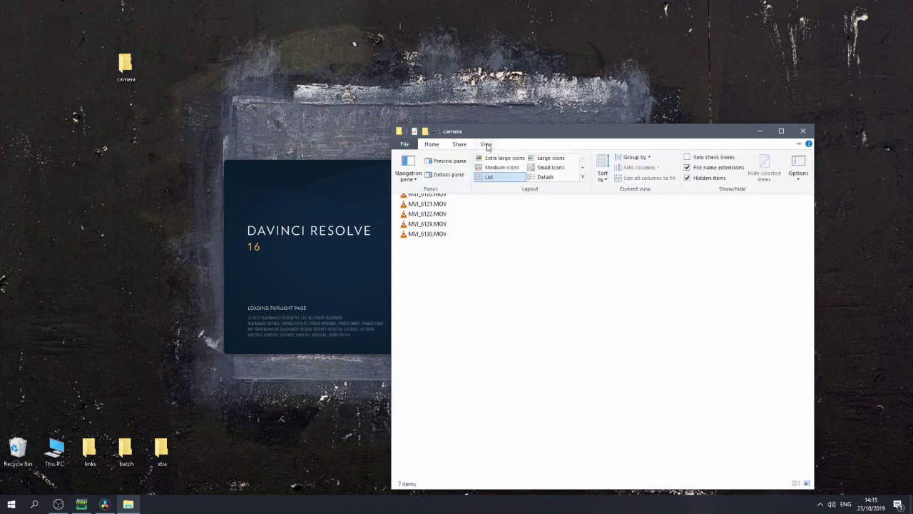
{"action": "left_click", "coordinate": [546, 176]}
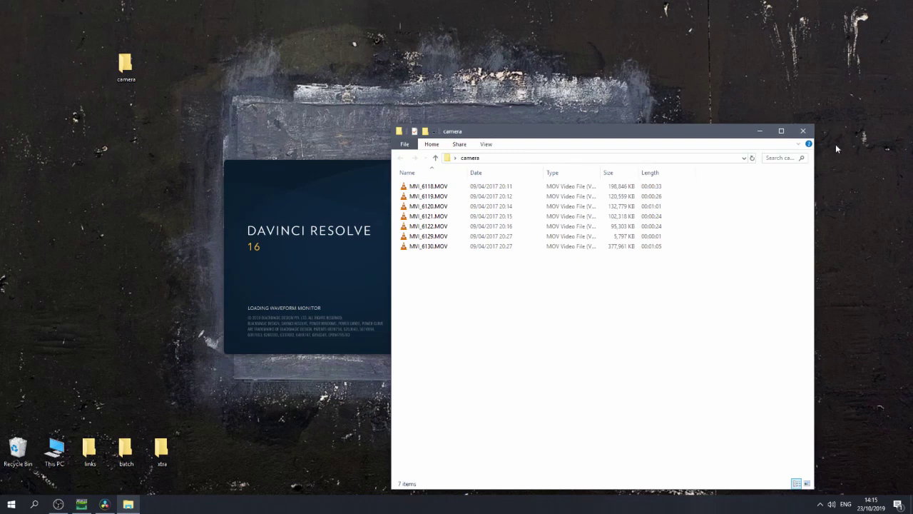
{"action": "left_click_drag", "start_coordinate": [705, 125], "coordinate": [734, 84]}
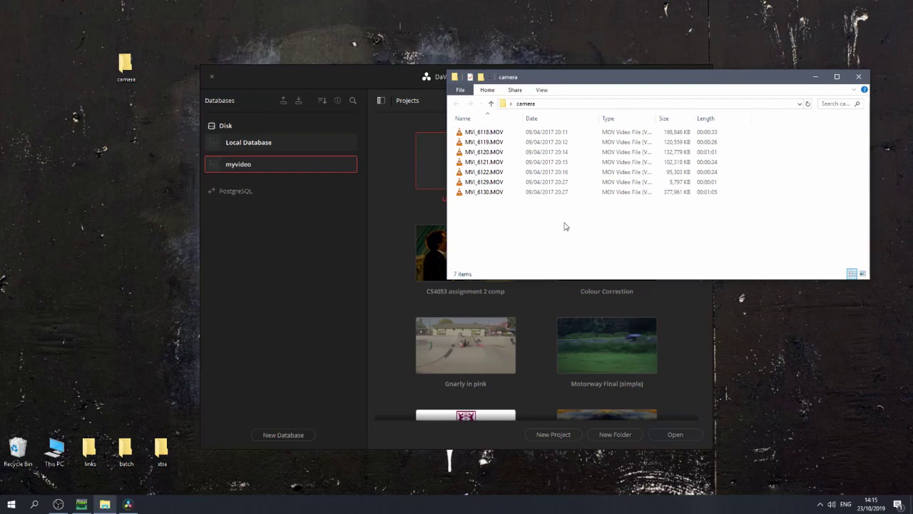
Bring the Project Manager forward and toggle its Databases sidebar off and back on
{"action": "left_click", "coordinate": [416, 108]}
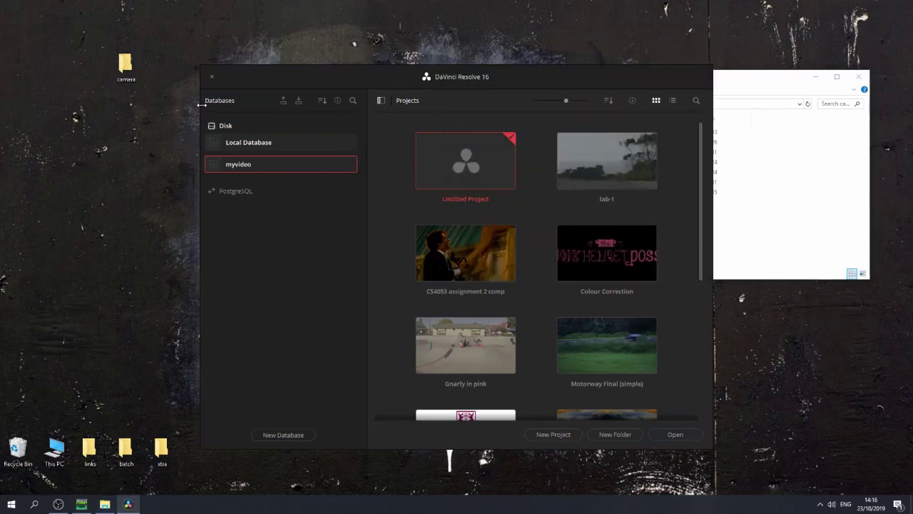
{"action": "left_click", "coordinate": [381, 100]}
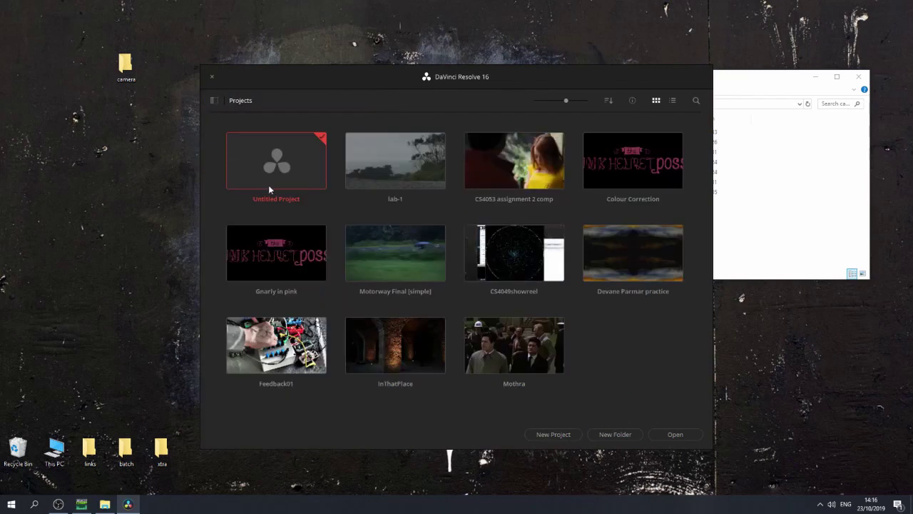
{"action": "left_click", "coordinate": [213, 101]}
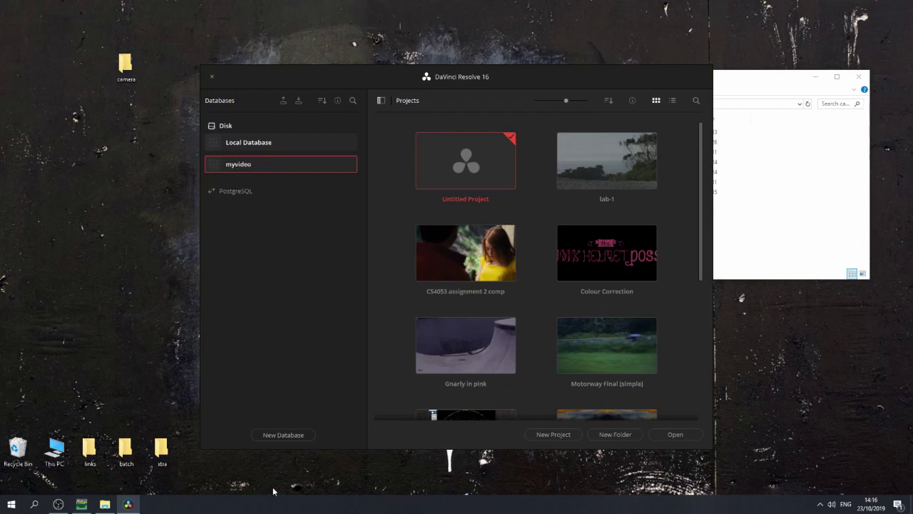
Start creating a new database and name it 'sample'
{"action": "left_click", "coordinate": [282, 435]}
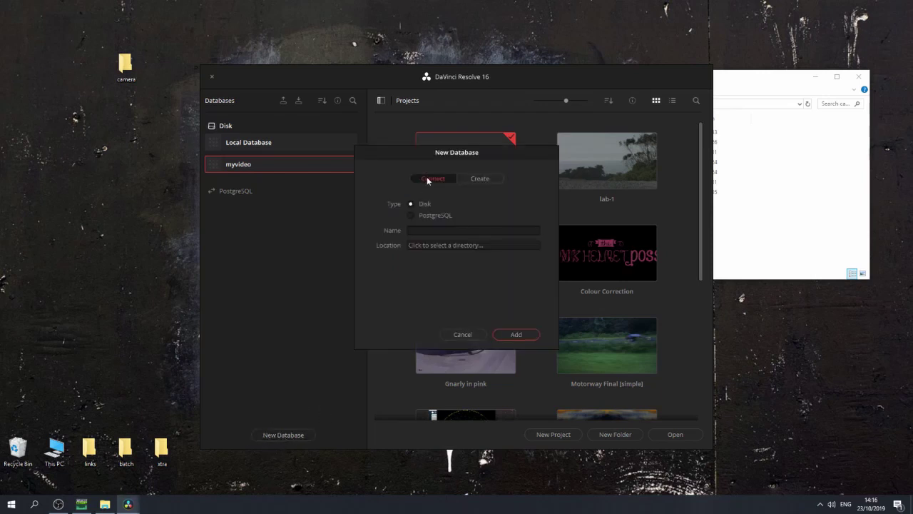
{"action": "left_click", "coordinate": [476, 177]}
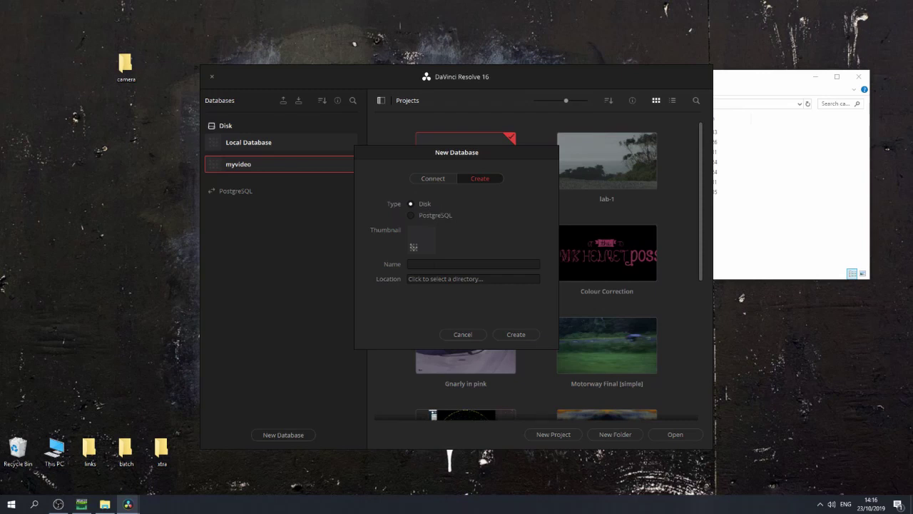
{"action": "left_click", "coordinate": [434, 264]}
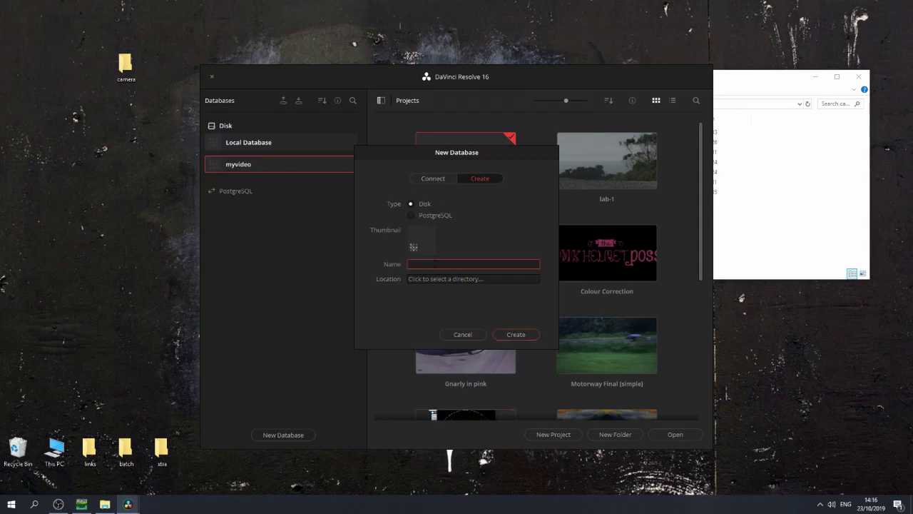
{"action": "type", "text": "sample"}
Set the database location to a new Desktop folder named 'sample'
{"action": "left_click", "coordinate": [448, 279]}
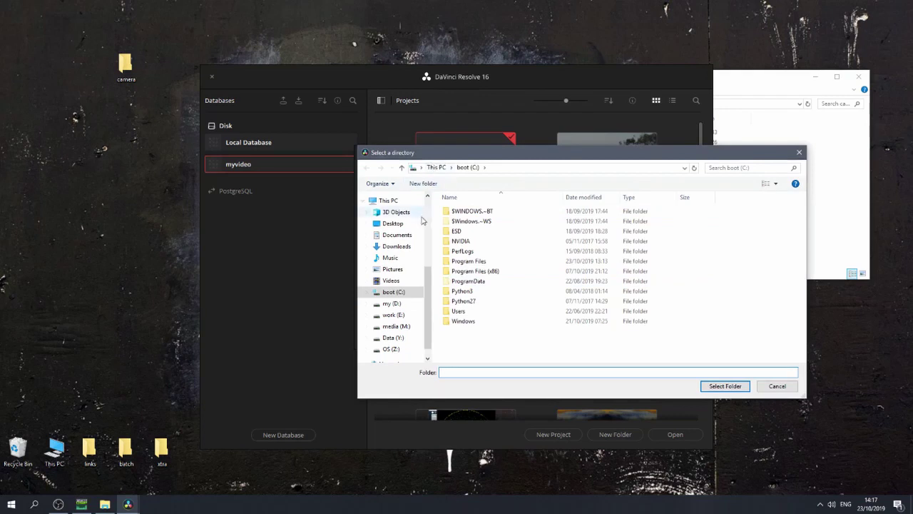
{"action": "left_click", "coordinate": [393, 227]}
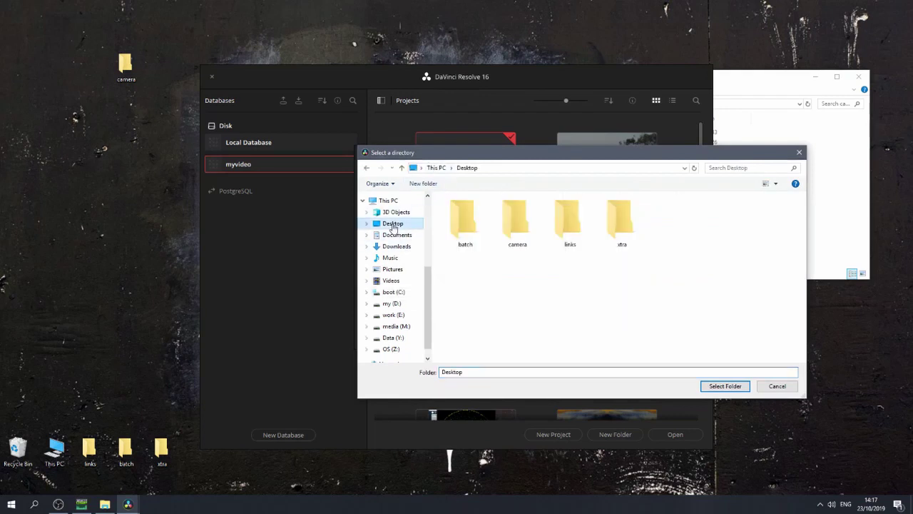
{"action": "right_click", "coordinate": [530, 310]}
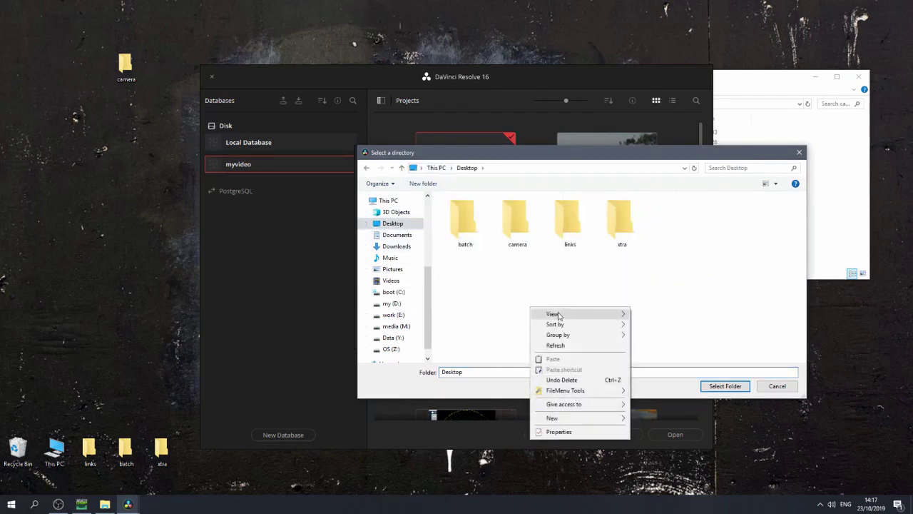
{"action": "mouse_move", "coordinate": [557, 417]}
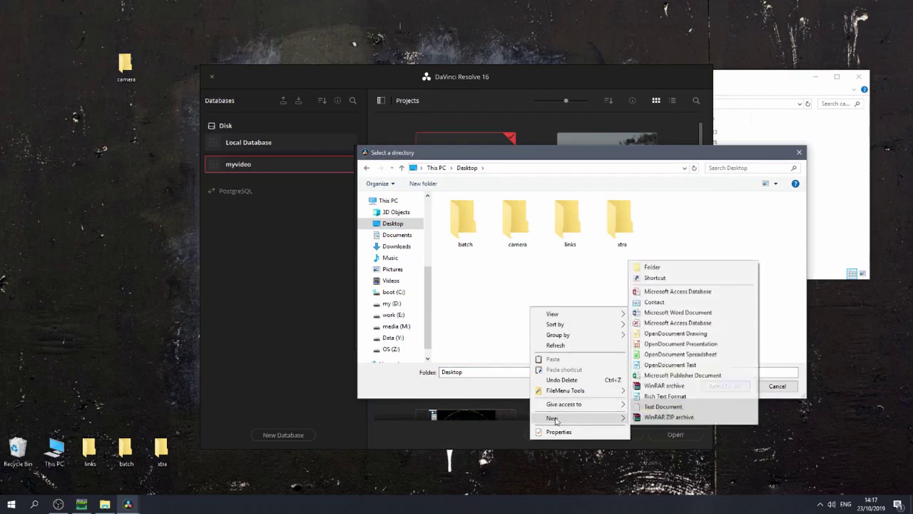
{"action": "left_click", "coordinate": [651, 268]}
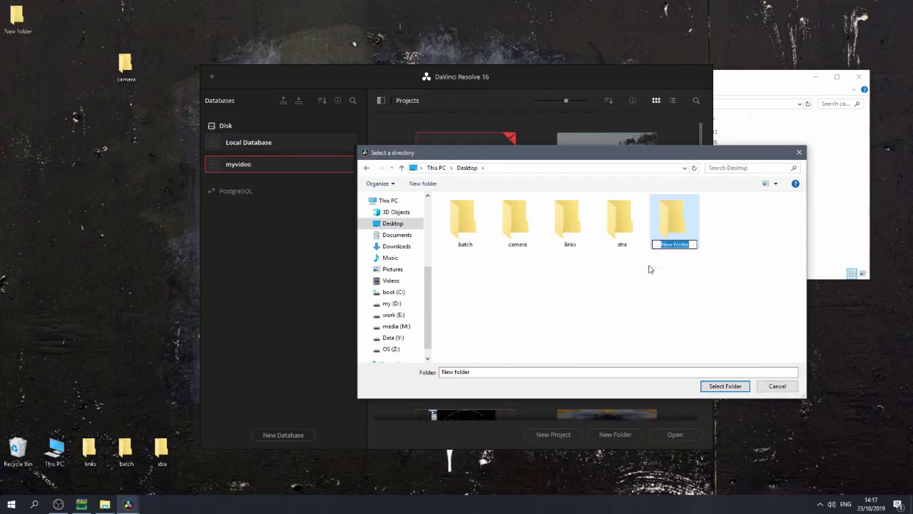
{"action": "type", "text": "sample"}
{"action": "key", "text": "Return"}
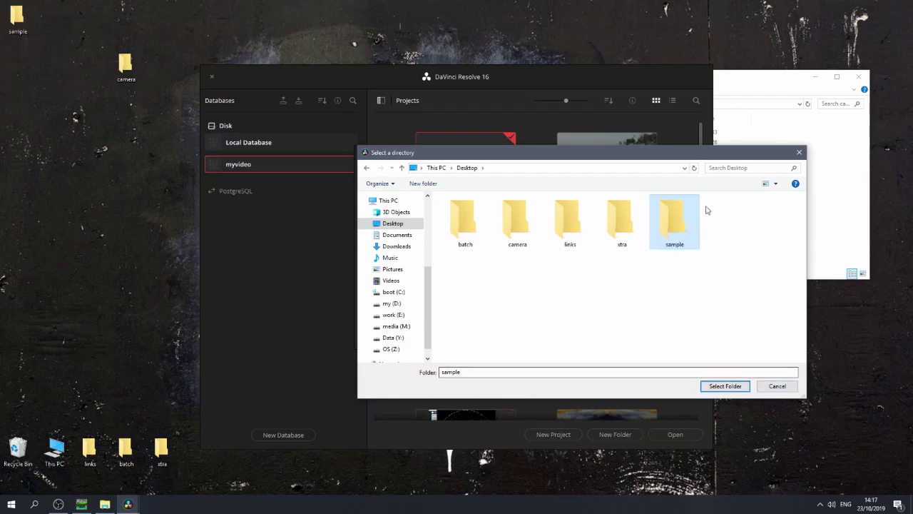
{"action": "left_click", "coordinate": [725, 388]}
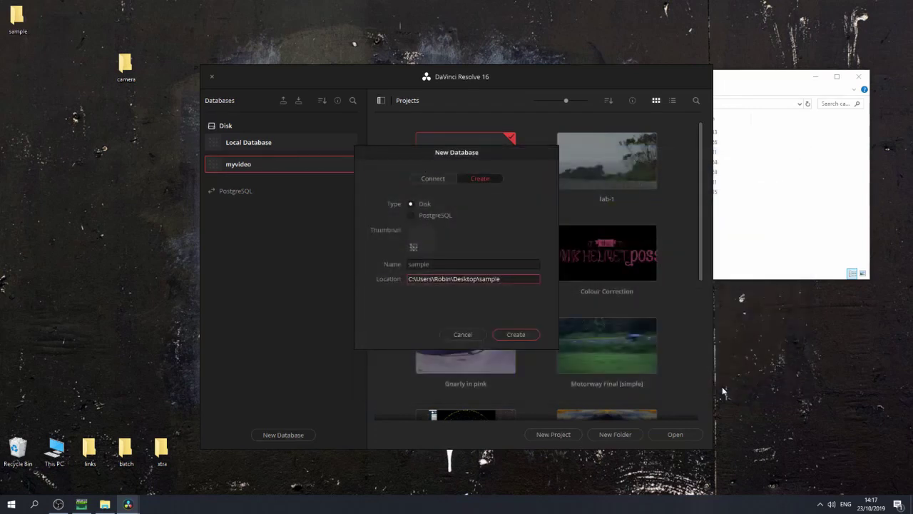
Confirm the Desktop sample folder is empty, then create the sample database
{"action": "left_click_drag", "start_coordinate": [8, 17], "coordinate": [55, 64]}
{"action": "double_click", "coordinate": [55, 65]}
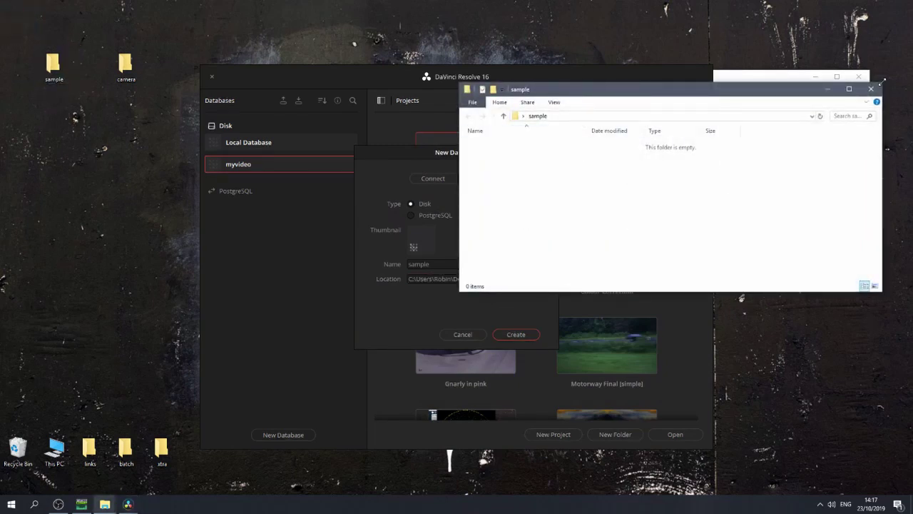
{"action": "left_click", "coordinate": [874, 89]}
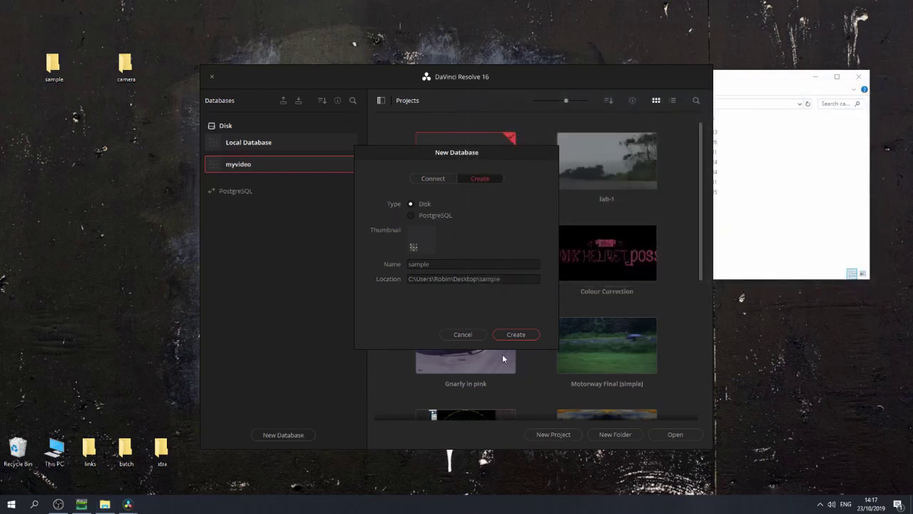
{"action": "left_click", "coordinate": [513, 334]}
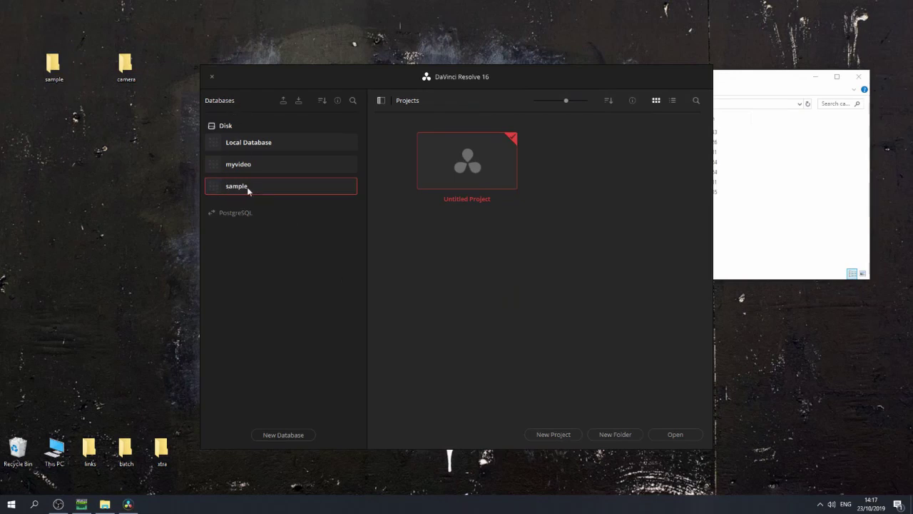
Hide the databases list and inspect the Resolve Projects folder inside the Desktop sample folder
{"action": "left_click", "coordinate": [381, 100]}
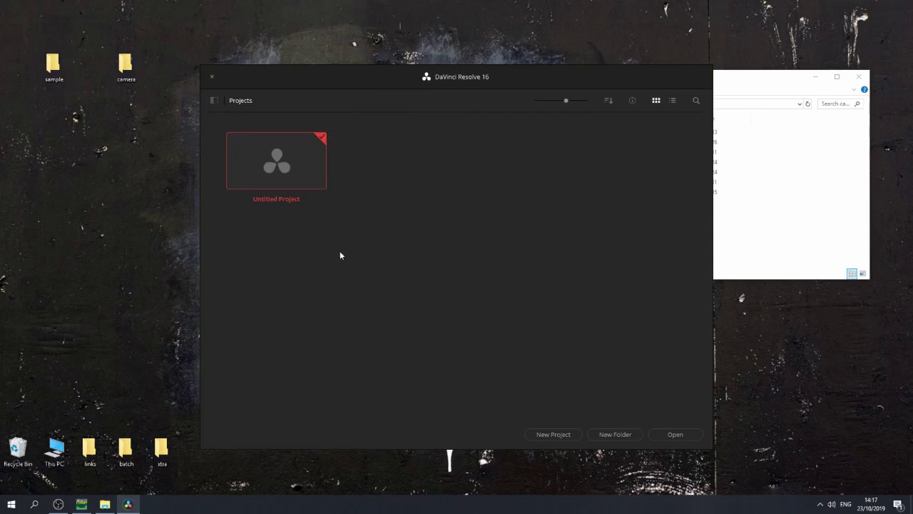
{"action": "double_click", "coordinate": [54, 65]}
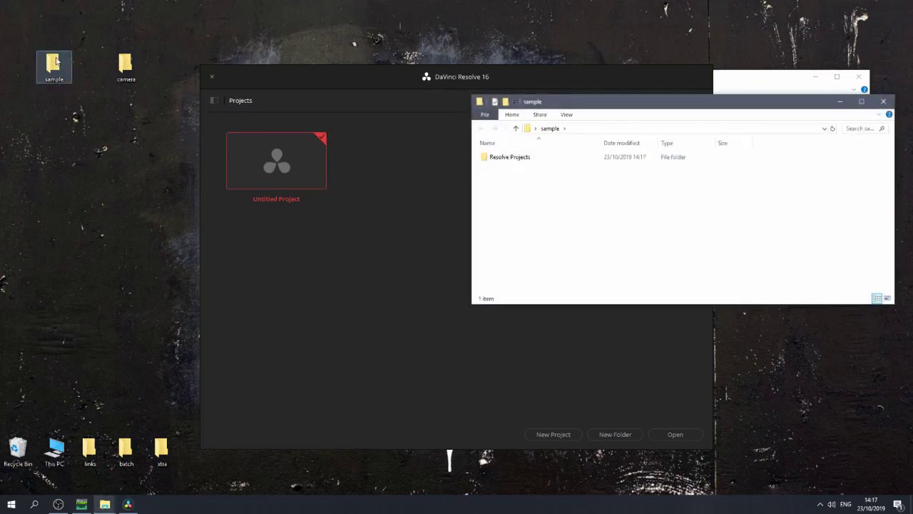
{"action": "double_click", "coordinate": [485, 158]}
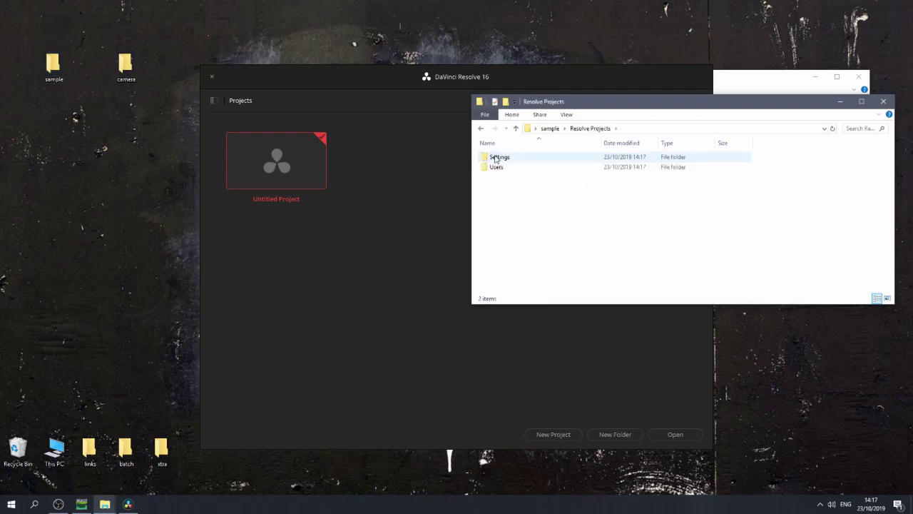
{"action": "left_click", "coordinate": [883, 101]}
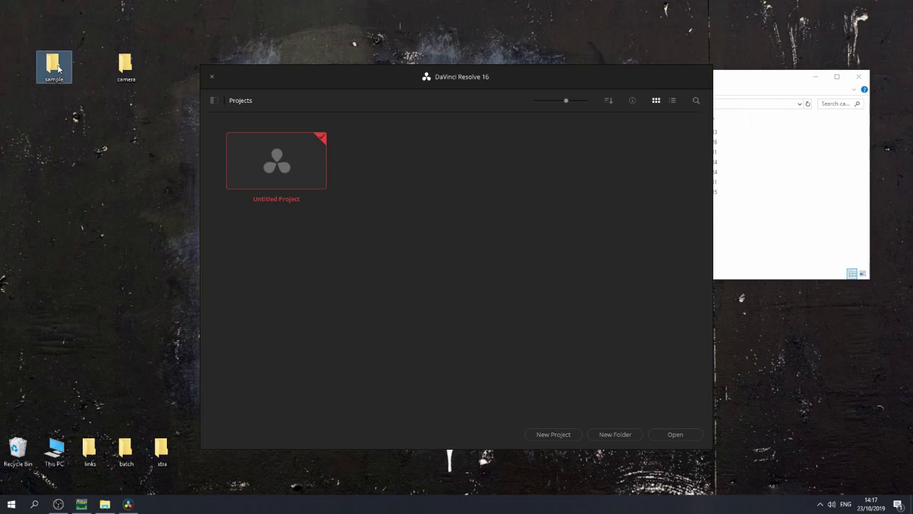
{"action": "mouse_move", "coordinate": [57, 67]}
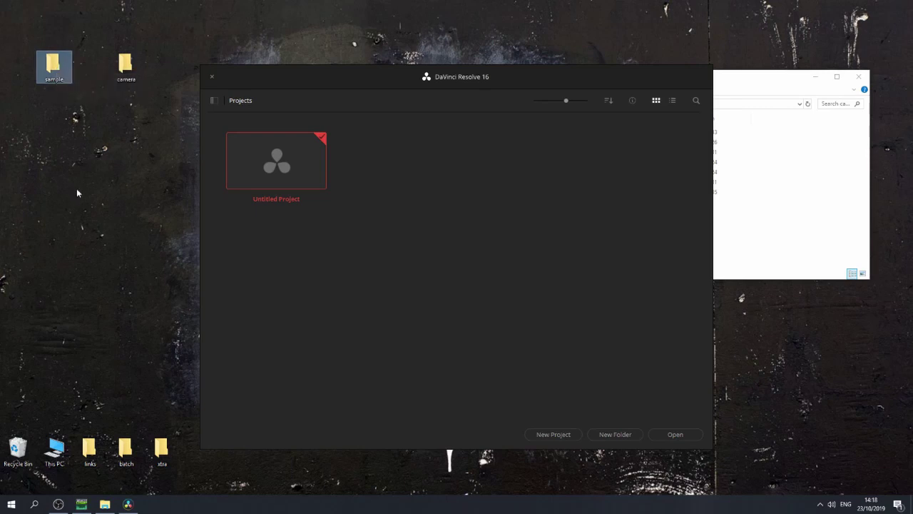
Place the camera folder beside the sample folder on the desktop and open it
{"action": "left_click_drag", "start_coordinate": [128, 70], "coordinate": [166, 67]}
{"action": "mouse_move", "coordinate": [165, 66]}
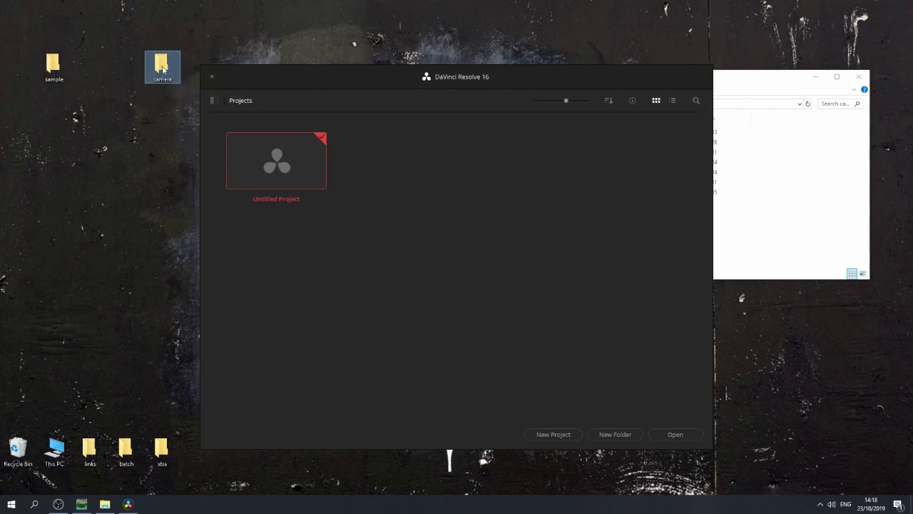
{"action": "mouse_move", "coordinate": [161, 67]}
{"action": "left_mouse_down"}
{"action": "mouse_move", "coordinate": [204, 50]}
{"action": "mouse_move", "coordinate": [163, 64]}
{"action": "left_mouse_up"}
{"action": "double_click", "coordinate": [163, 64]}
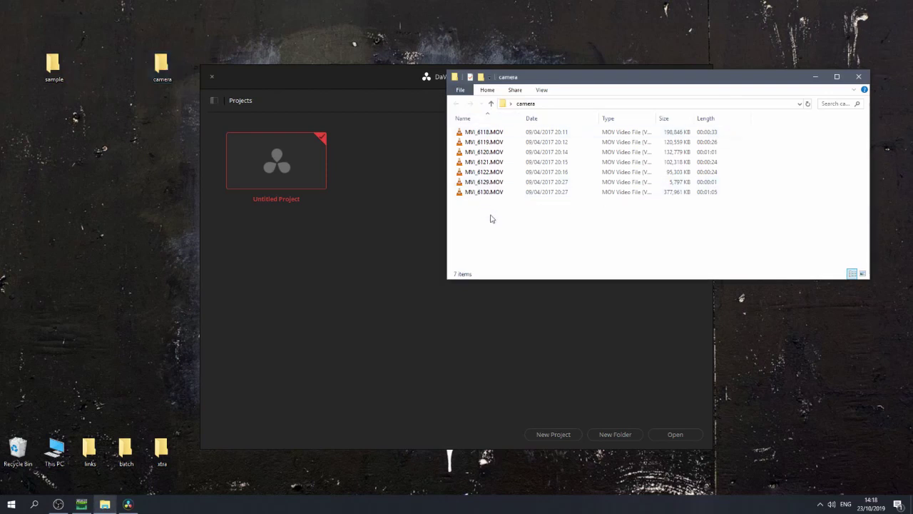
Create a new desktop folder named 'assets'
{"action": "right_click", "coordinate": [50, 115]}
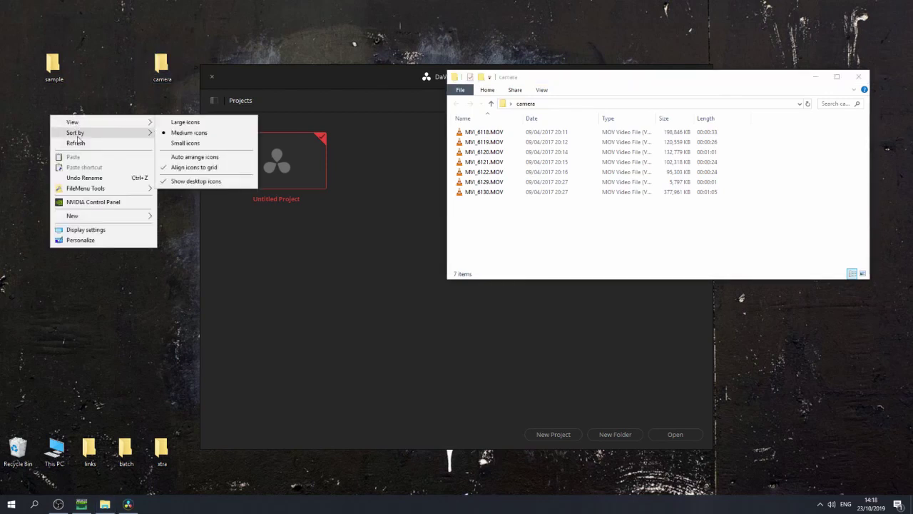
{"action": "mouse_move", "coordinate": [89, 218]}
{"action": "left_click", "coordinate": [184, 218]}
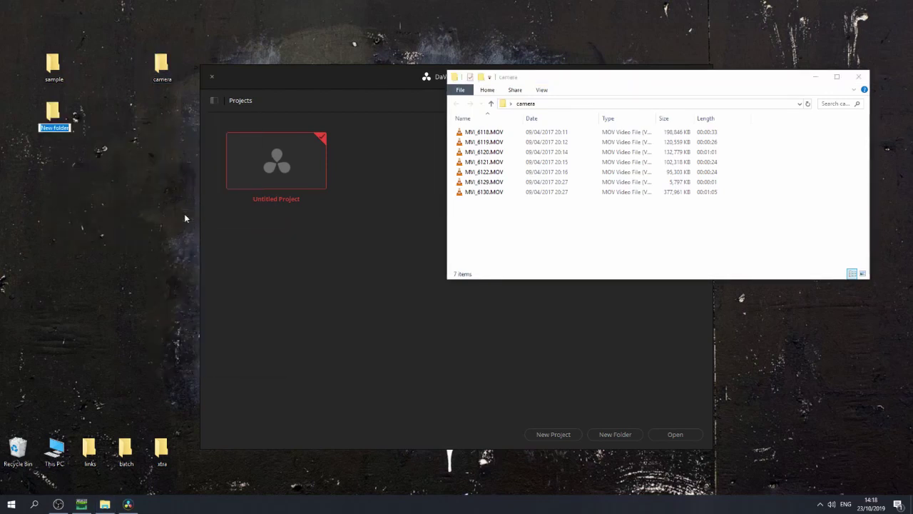
{"action": "type", "text": "assets"}
{"action": "key", "text": "Return"}
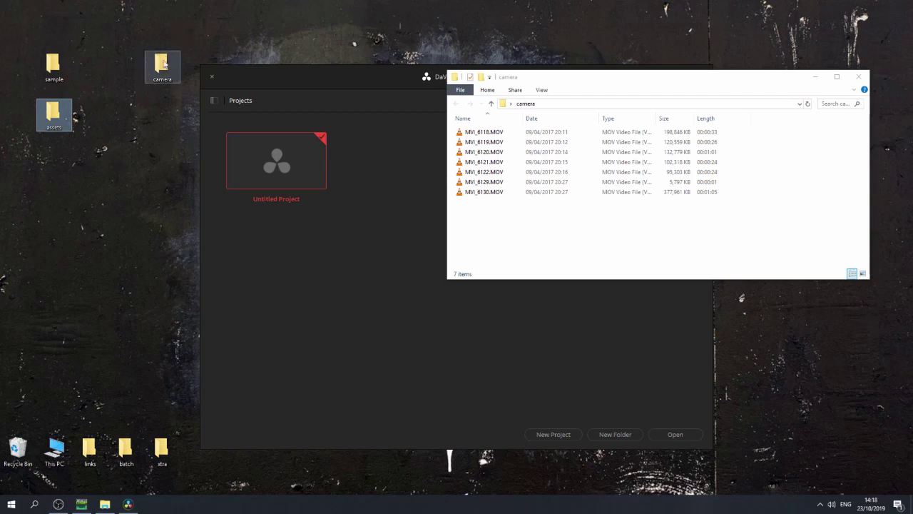
Open assets and move all seven MOV clips from the camera folder into it
{"action": "double_click", "coordinate": [45, 120]}
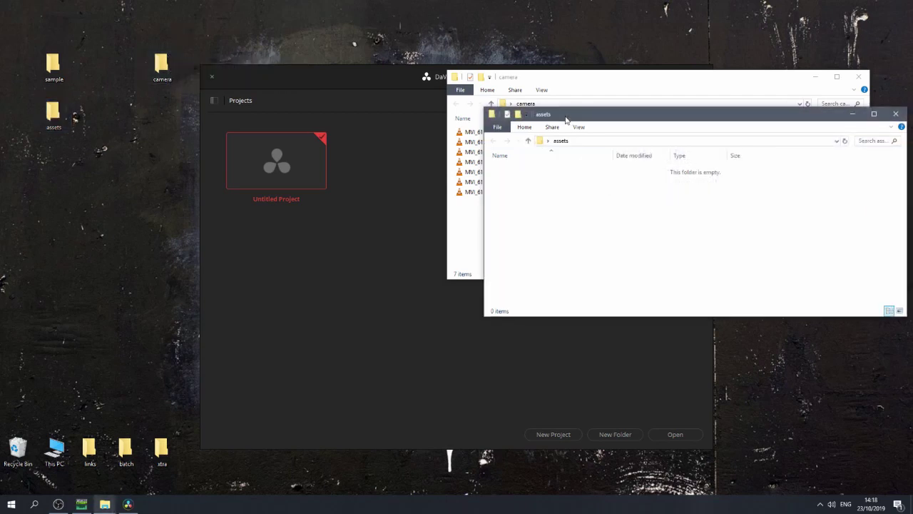
{"action": "left_click_drag", "start_coordinate": [566, 118], "coordinate": [127, 201]}
{"action": "left_click", "coordinate": [558, 233]}
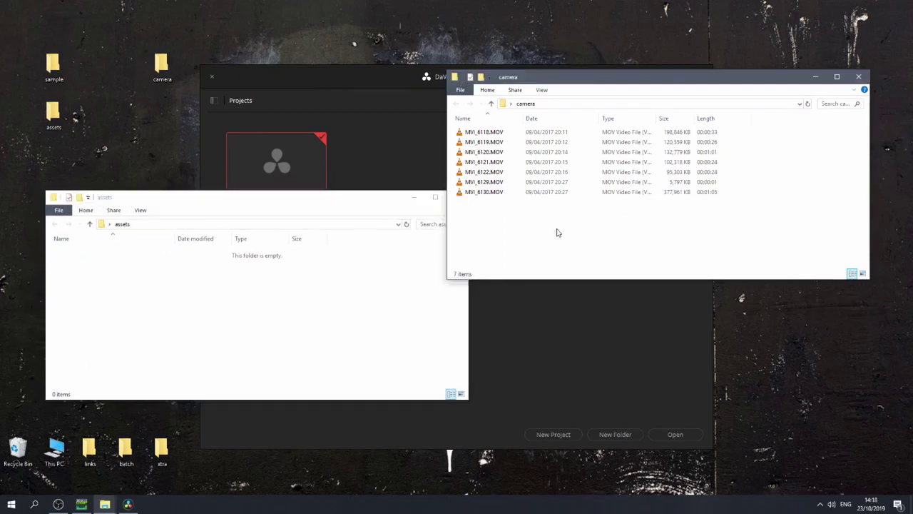
{"action": "left_click_drag", "start_coordinate": [519, 217], "coordinate": [168, 337]}
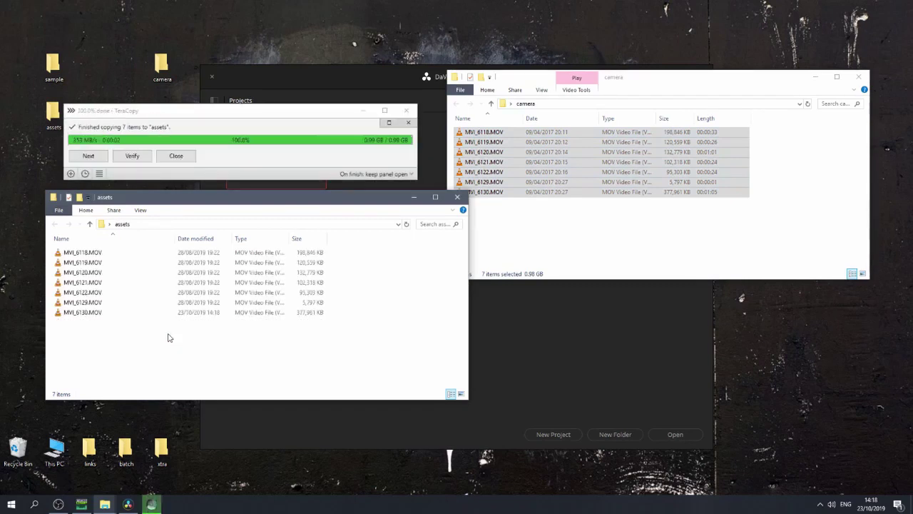
Close the camera and assets windows, moving the camera folder to the desktop's right edge
{"action": "left_click", "coordinate": [859, 76]}
{"action": "left_click_drag", "start_coordinate": [160, 62], "coordinate": [875, 254]}
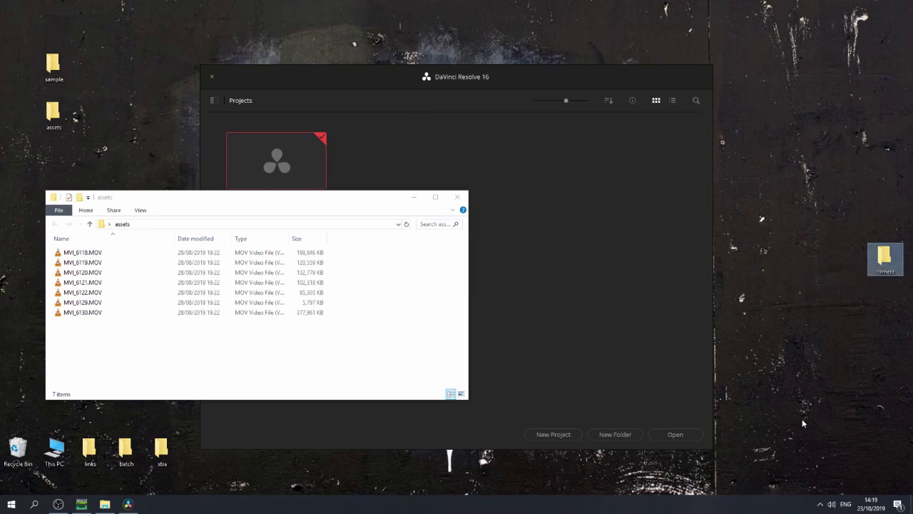
{"action": "left_click_drag", "start_coordinate": [149, 201], "coordinate": [164, 181]}
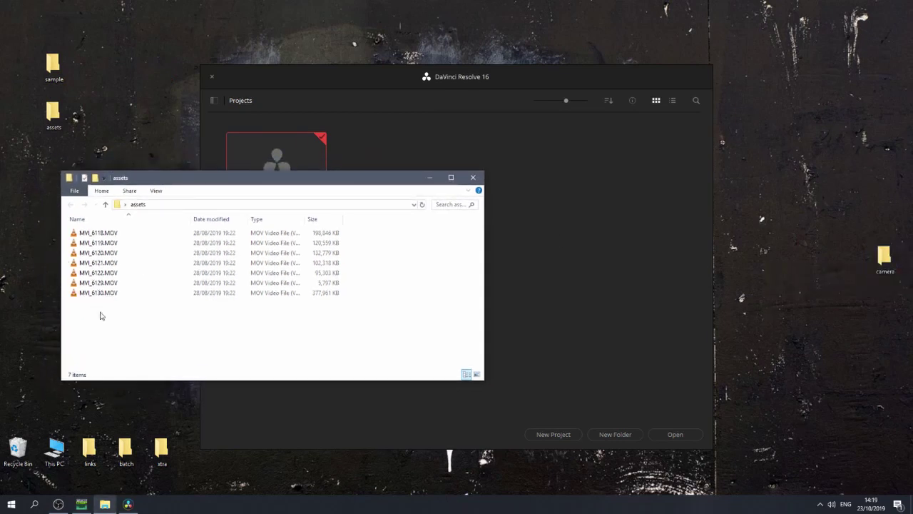
{"action": "left_click", "coordinate": [475, 178]}
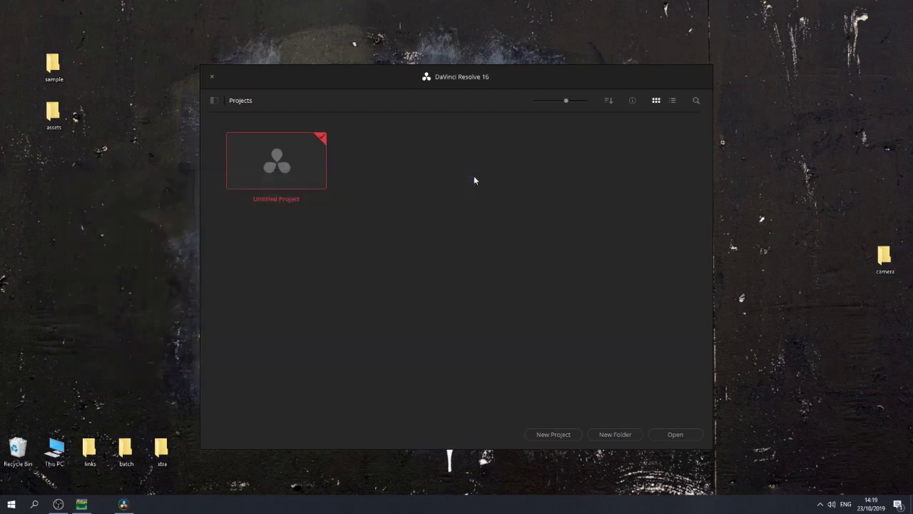
Create and open a new project named 'sample-demo' from the Project Manager
{"action": "right_click", "coordinate": [344, 205]}
{"action": "left_click", "coordinate": [359, 210]}
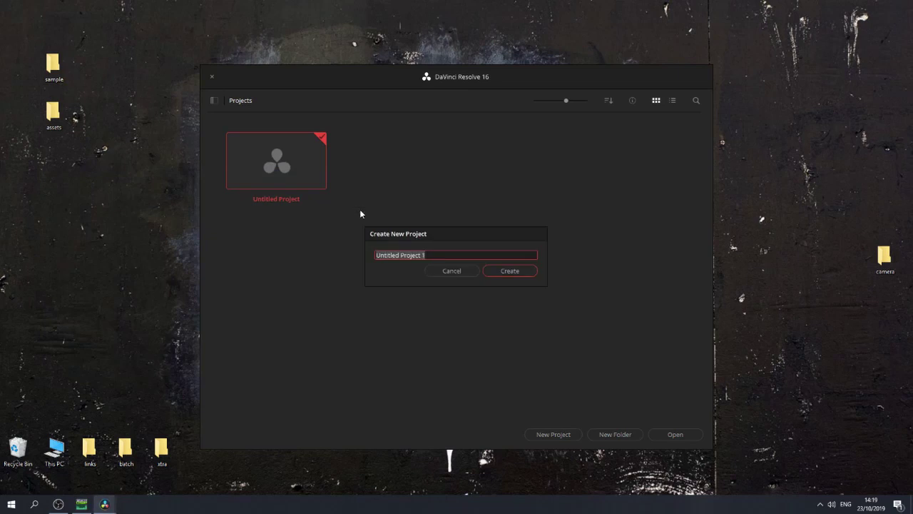
{"action": "type", "text": "sample-demo"}
{"action": "key", "text": "Return"}
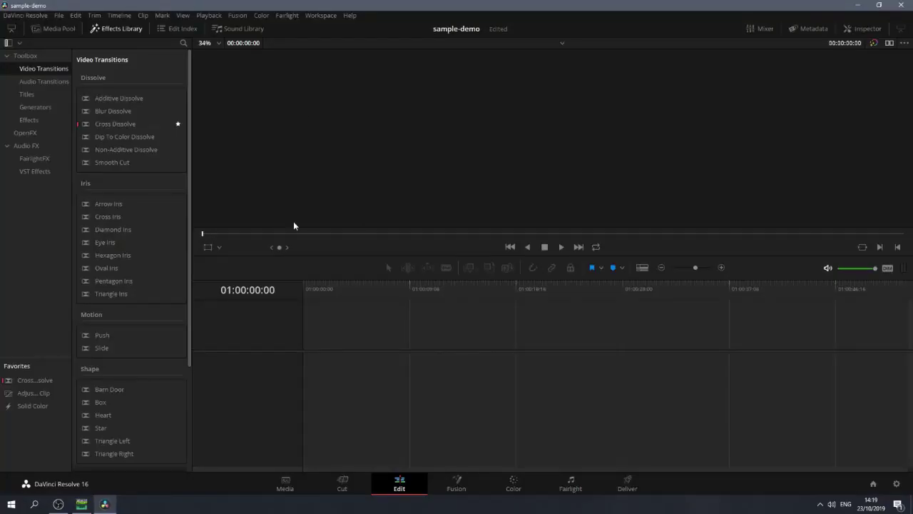
Go to the Media page with Media Storage and the bin list showing
{"action": "left_click", "coordinate": [291, 484]}
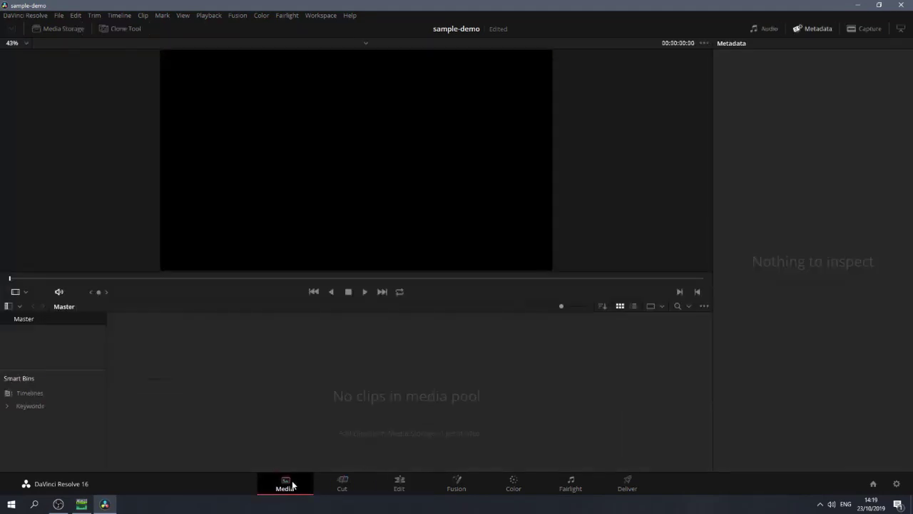
{"action": "left_click", "coordinate": [51, 29]}
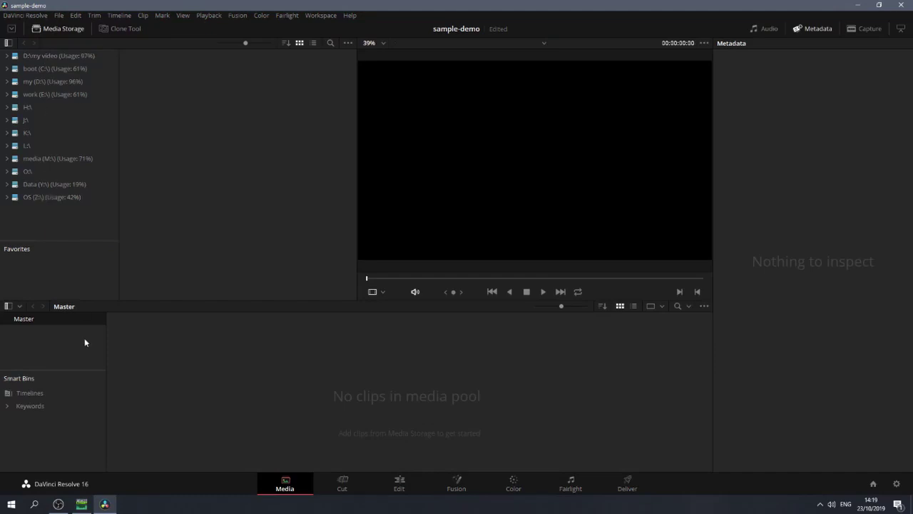
{"action": "left_click", "coordinate": [8, 306]}
{"action": "left_click", "coordinate": [9, 307]}
Import the seven MOV clips from assets into the media pool and match the project frame rate
{"action": "left_click", "coordinate": [128, 503]}
{"action": "left_click_drag", "start_coordinate": [179, 178], "coordinate": [492, 189]}
{"action": "left_click_drag", "start_coordinate": [427, 284], "coordinate": [201, 387]}
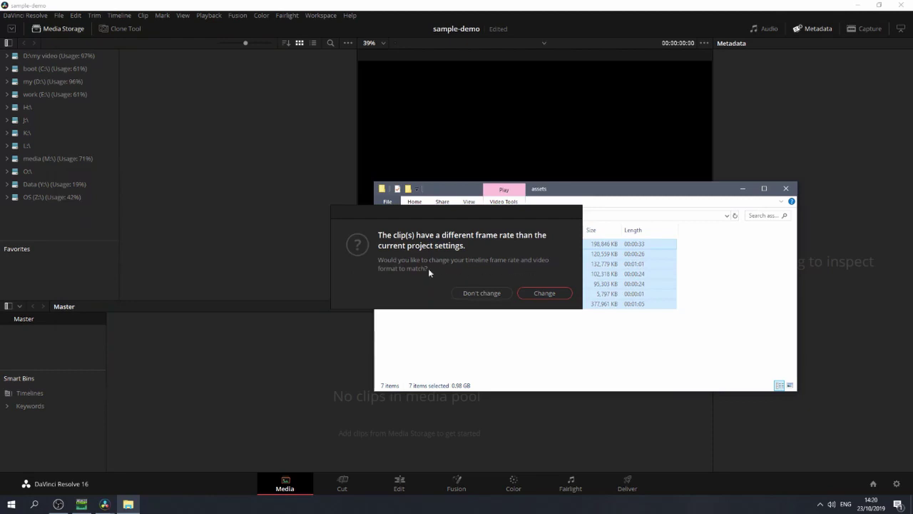
{"action": "left_click", "coordinate": [544, 293]}
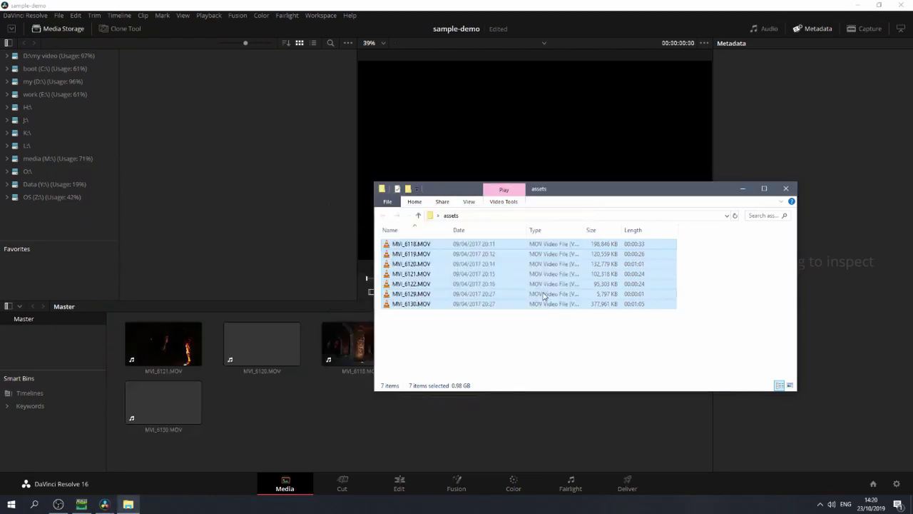
{"action": "left_click", "coordinate": [310, 404]}
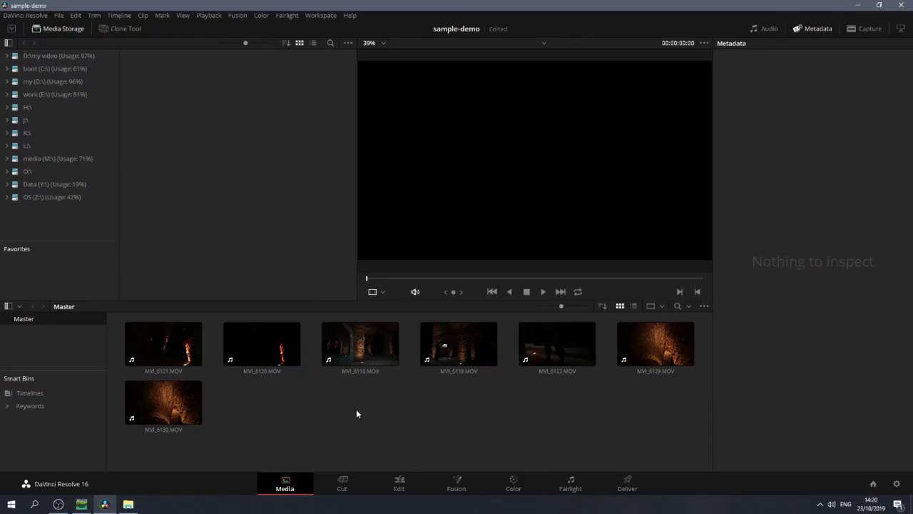
{"action": "left_click", "coordinate": [897, 484]}
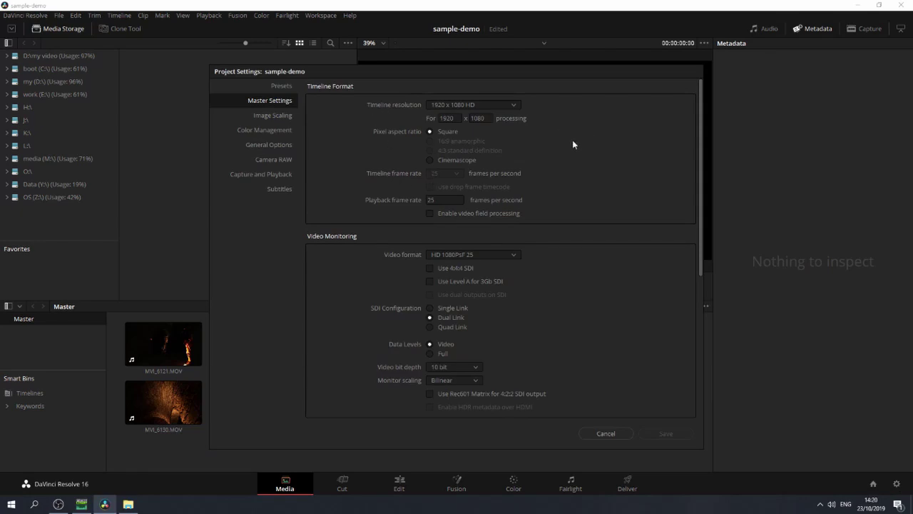
{"action": "left_click", "coordinate": [607, 434]}
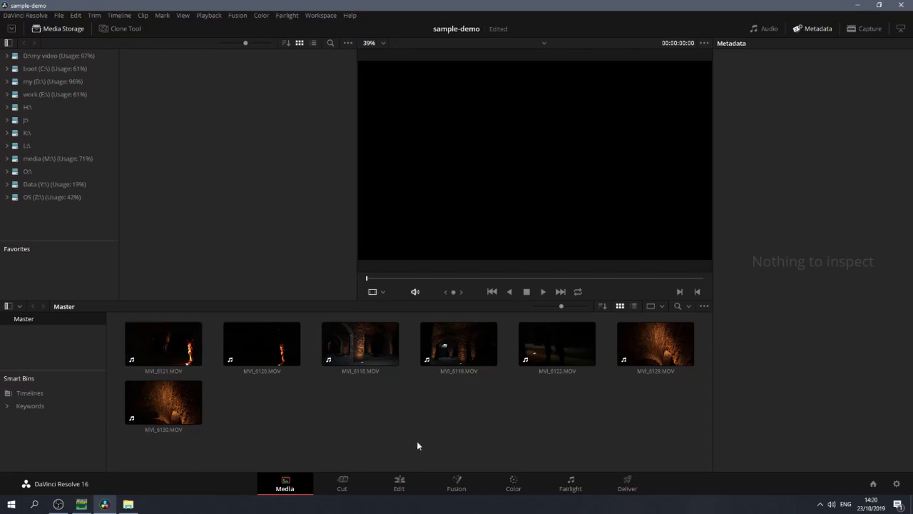
On the Edit page, lay MVI_6121, MVI_6119 and MVI_6122 in order on a new timeline
{"action": "left_click", "coordinate": [400, 486]}
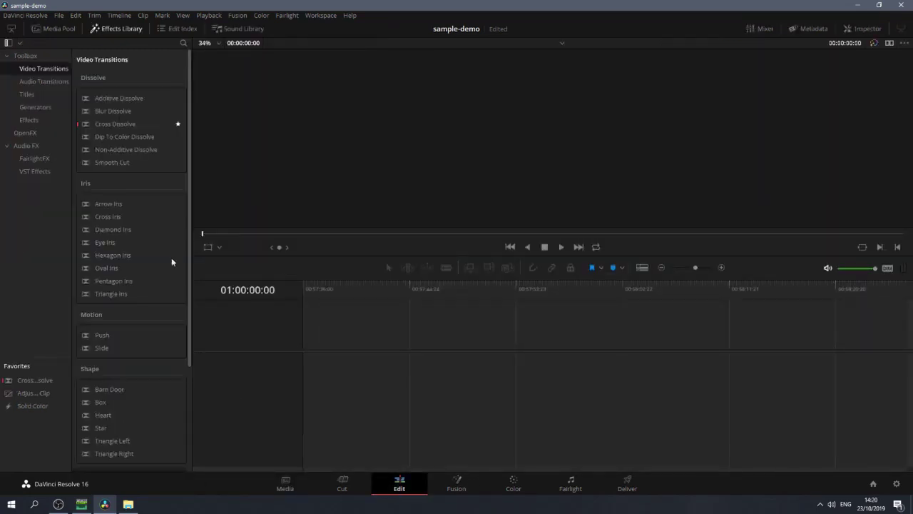
{"action": "left_click", "coordinate": [57, 31]}
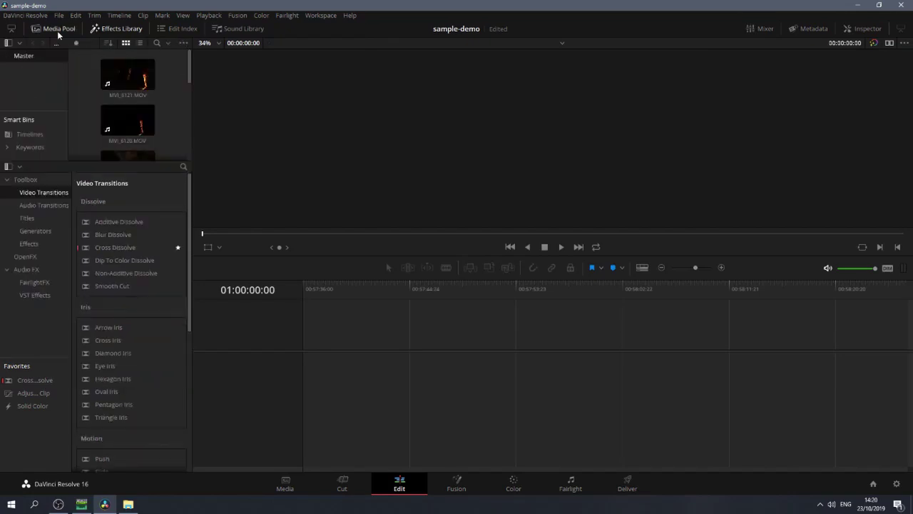
{"action": "left_click", "coordinate": [104, 29]}
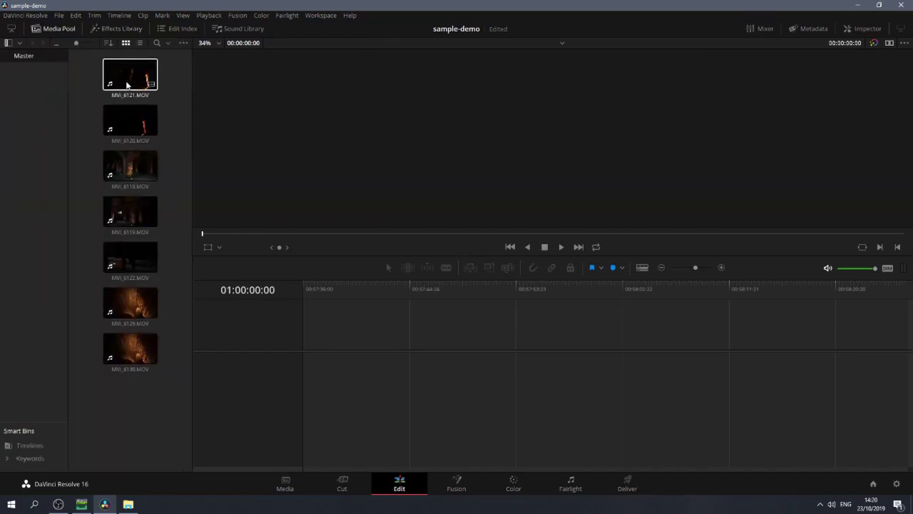
{"action": "left_click_drag", "start_coordinate": [130, 75], "coordinate": [310, 374]}
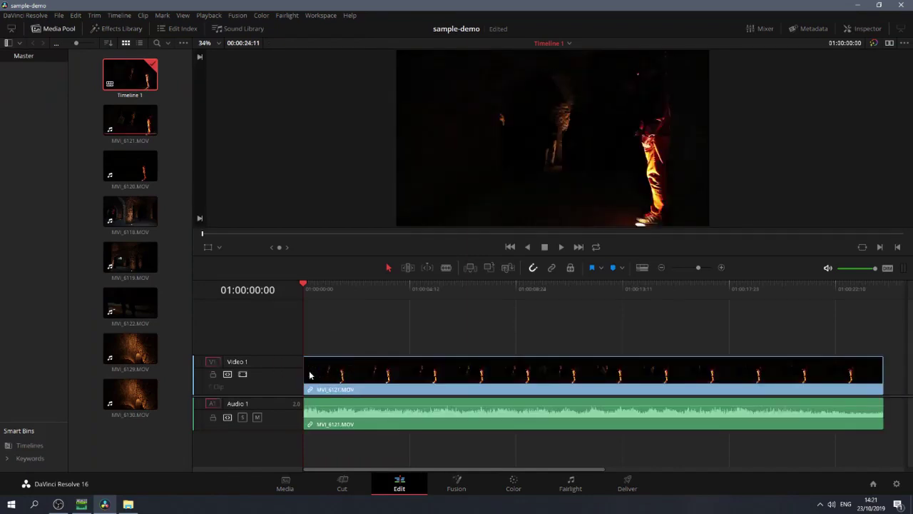
{"action": "left_click", "coordinate": [662, 267]}
{"action": "left_click_drag", "start_coordinate": [136, 258], "coordinate": [443, 386]}
{"action": "left_click_drag", "start_coordinate": [132, 303], "coordinate": [600, 388]}
{"action": "left_click", "coordinate": [166, 421]}
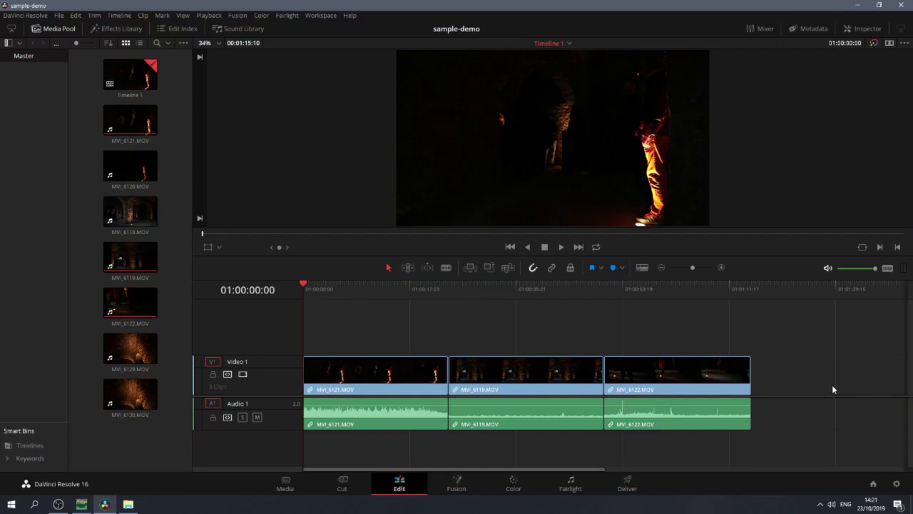
Split MVI_6119 on video and audio at 01:00:38:16 with Ctrl+B, then bring up the Project Manager
{"action": "left_click", "coordinate": [387, 289]}
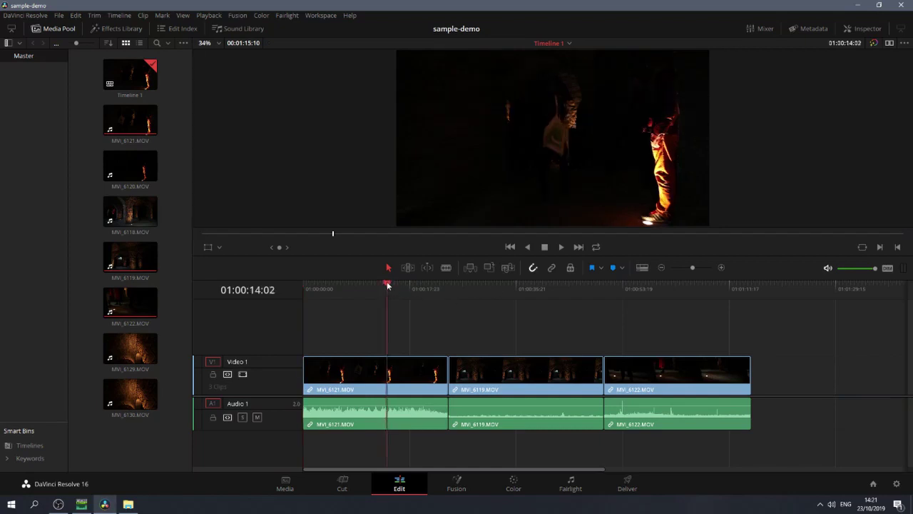
{"action": "left_click", "coordinate": [501, 290]}
{"action": "left_click_drag", "start_coordinate": [501, 305], "coordinate": [532, 308]}
{"action": "key", "text": "ctrl+b"}
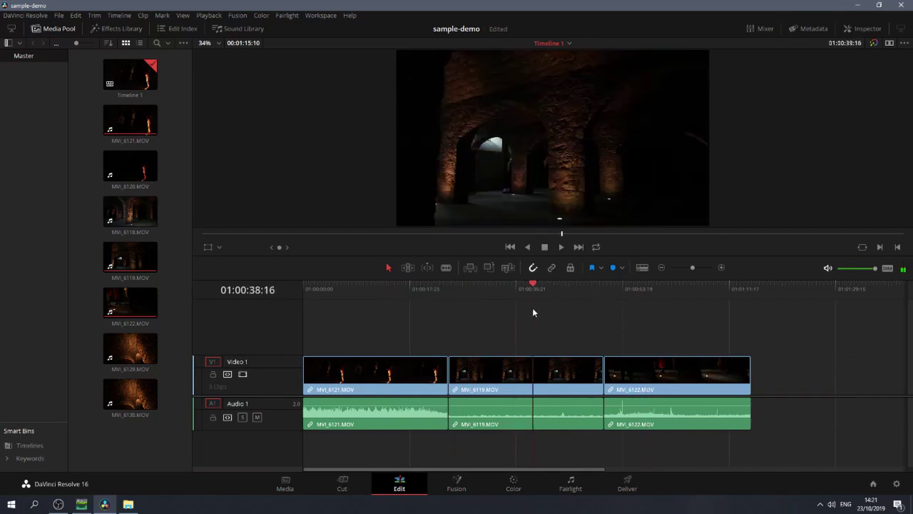
{"action": "left_click", "coordinate": [872, 485]}
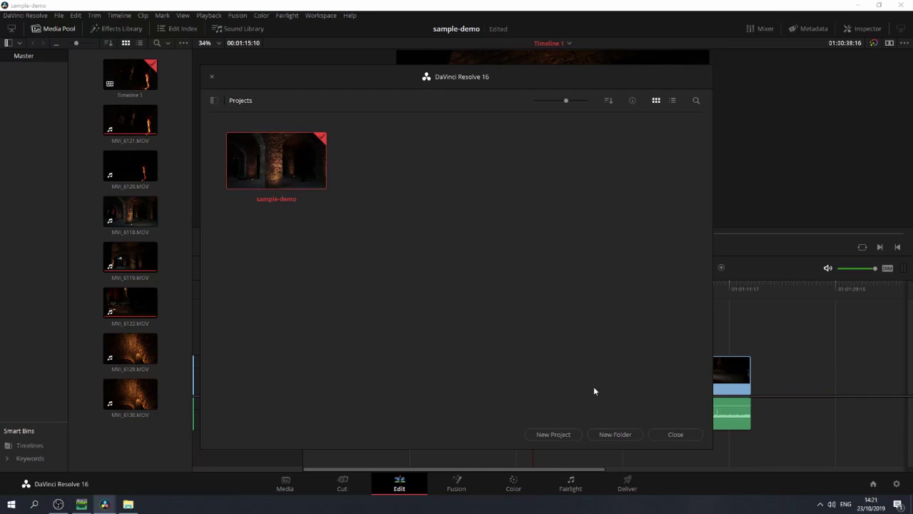
Close the Project Manager and remove MVI_6120, MVI_6118, MVI_6129 and MVI_6130 from the media pool
{"action": "left_click", "coordinate": [678, 434]}
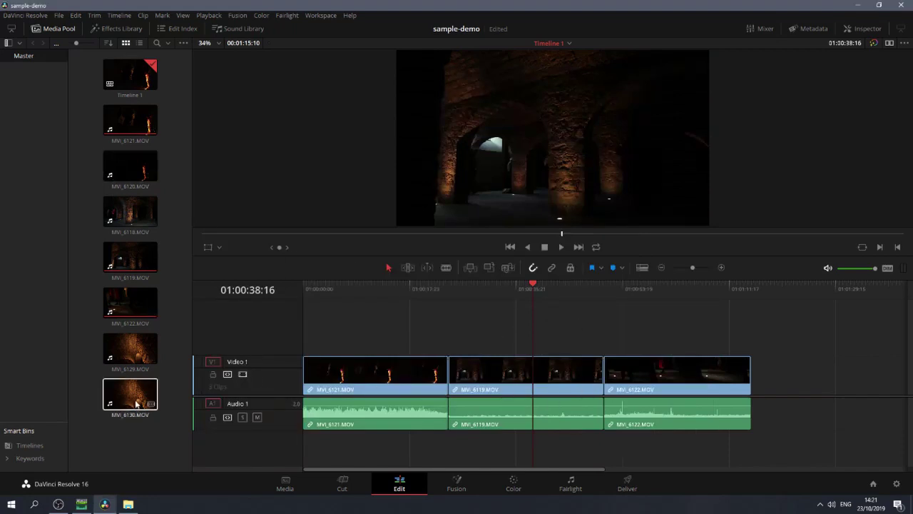
{"action": "left_click_drag", "start_coordinate": [181, 164], "coordinate": [122, 227]}
{"action": "key", "text": "Delete"}
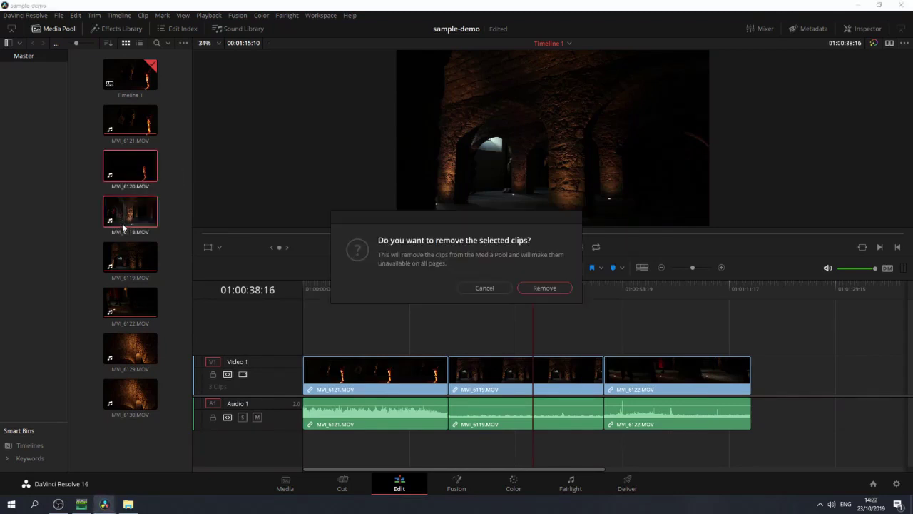
{"action": "key", "text": "Return"}
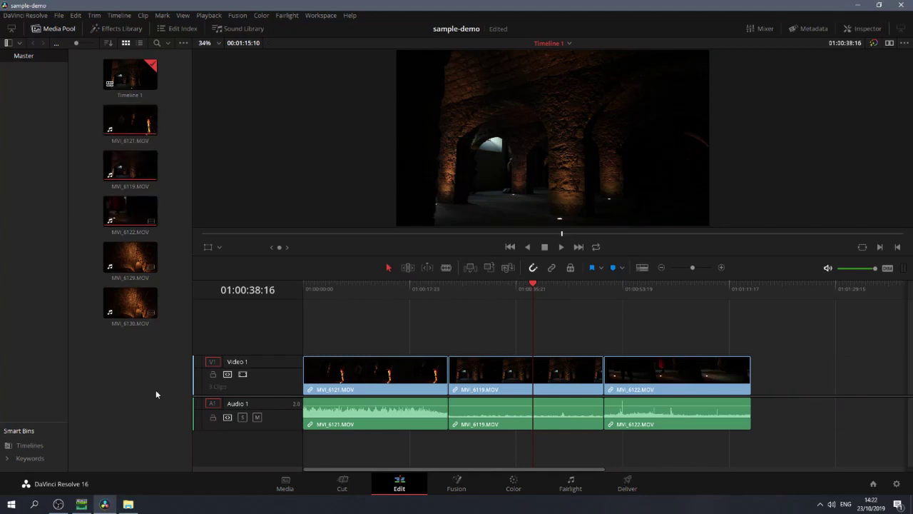
{"action": "left_click_drag", "start_coordinate": [171, 359], "coordinate": [119, 253]}
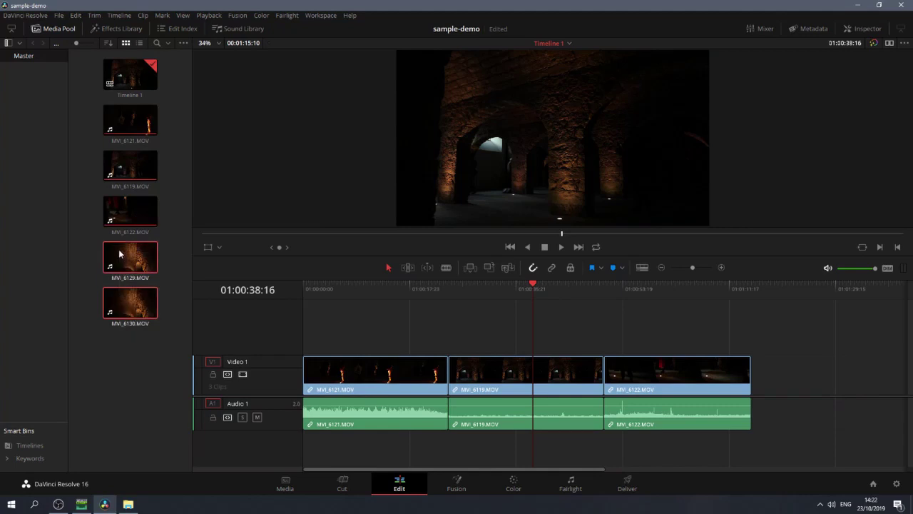
{"action": "key", "text": "Delete"}
{"action": "left_click", "coordinate": [543, 287]}
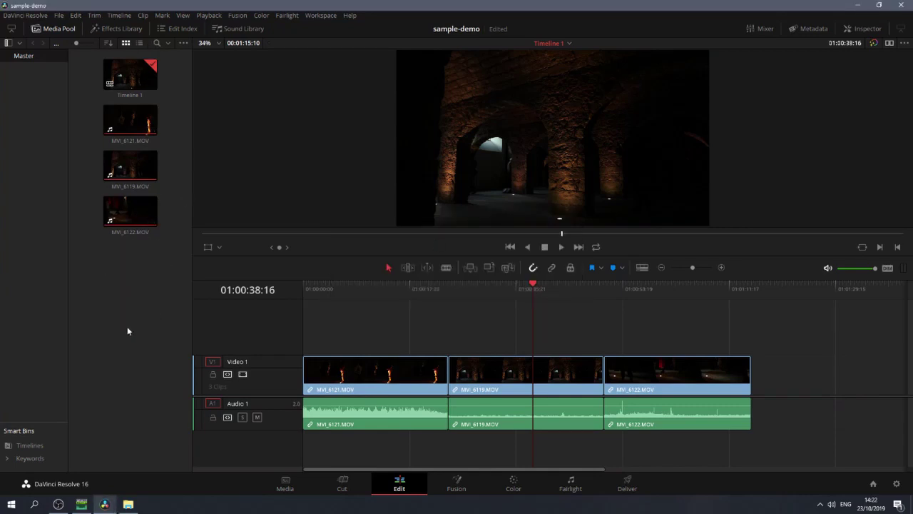
Clear the clip selection, check the assets folder window, and save the project with Ctrl+S
{"action": "left_click", "coordinate": [134, 212]}
{"action": "left_click", "coordinate": [129, 310]}
{"action": "left_click", "coordinate": [128, 504]}
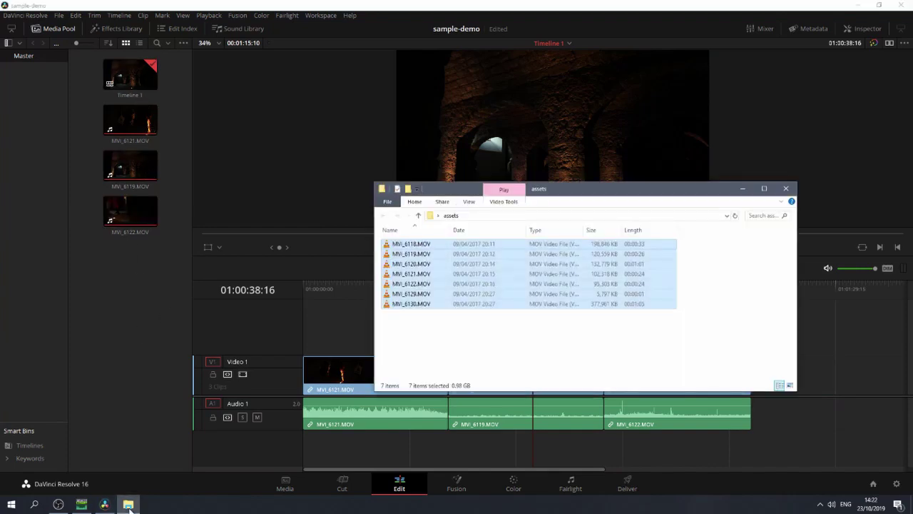
{"action": "left_click", "coordinate": [428, 342]}
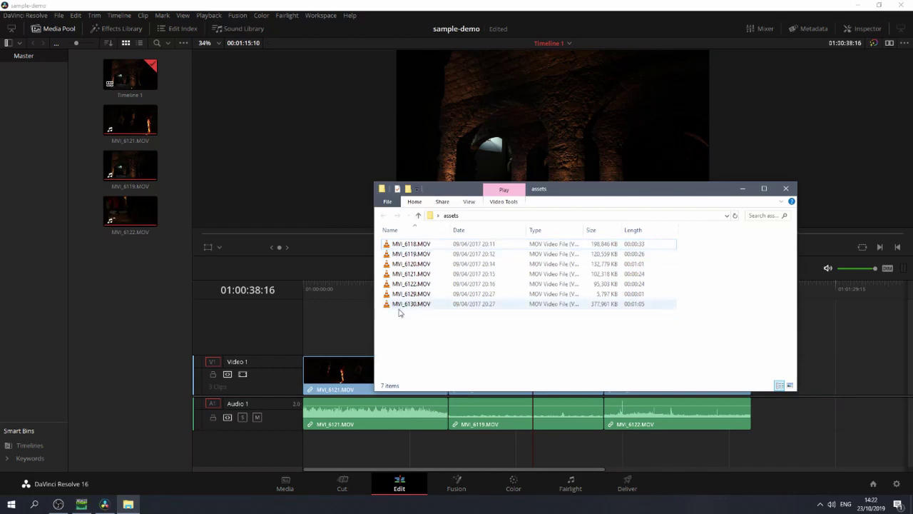
{"action": "left_click", "coordinate": [144, 274]}
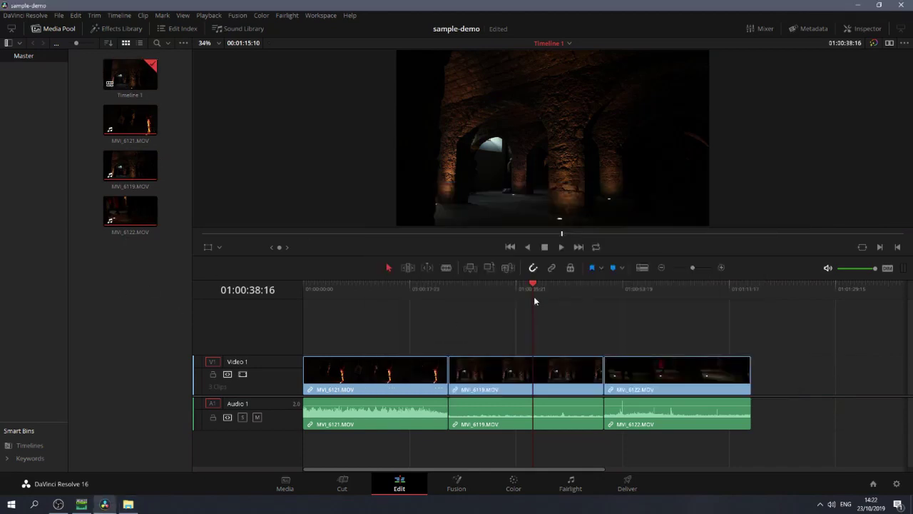
{"action": "key", "text": "ctrl+s"}
Choose Export Project Archive for sample-demo from the Project Manager
{"action": "left_click", "coordinate": [873, 484]}
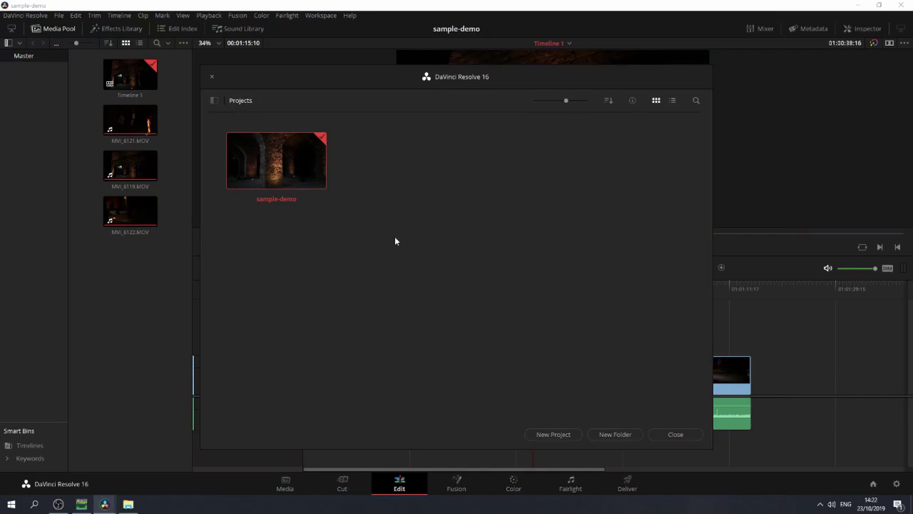
{"action": "right_click", "coordinate": [272, 145]}
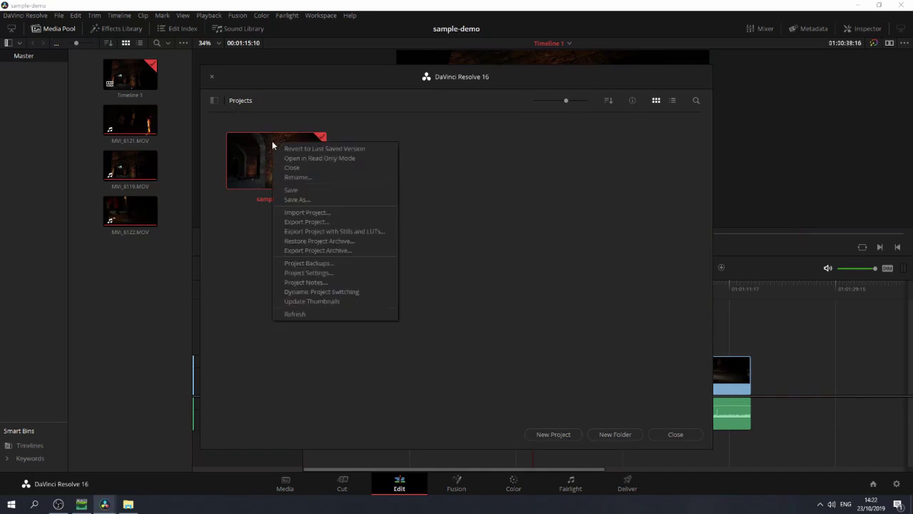
{"action": "left_click", "coordinate": [312, 249]}
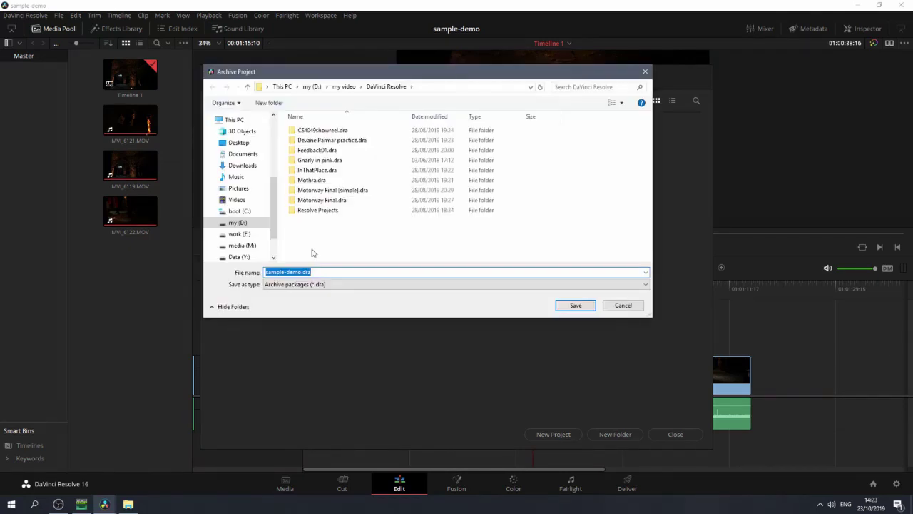
Set the archive destination to the Downloads folder with file name sample-demo.dra
{"action": "left_click", "coordinate": [309, 87]}
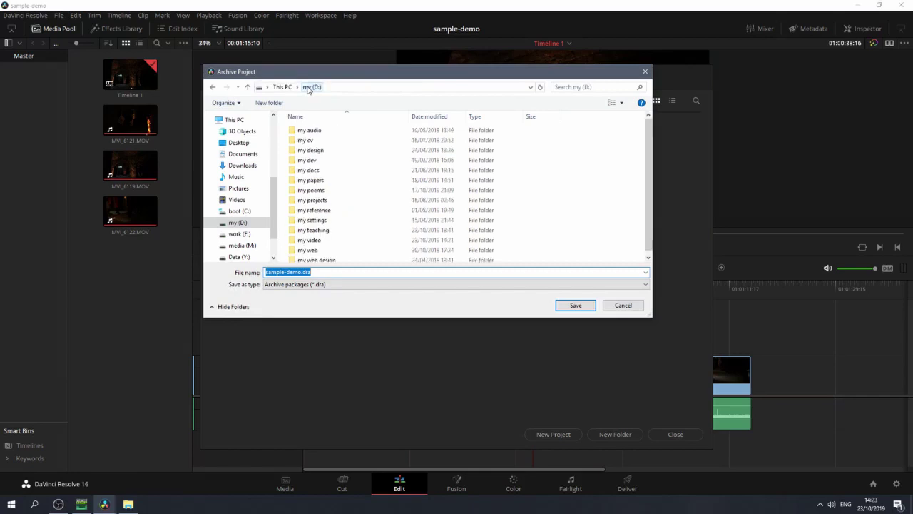
{"action": "left_click", "coordinate": [282, 86]}
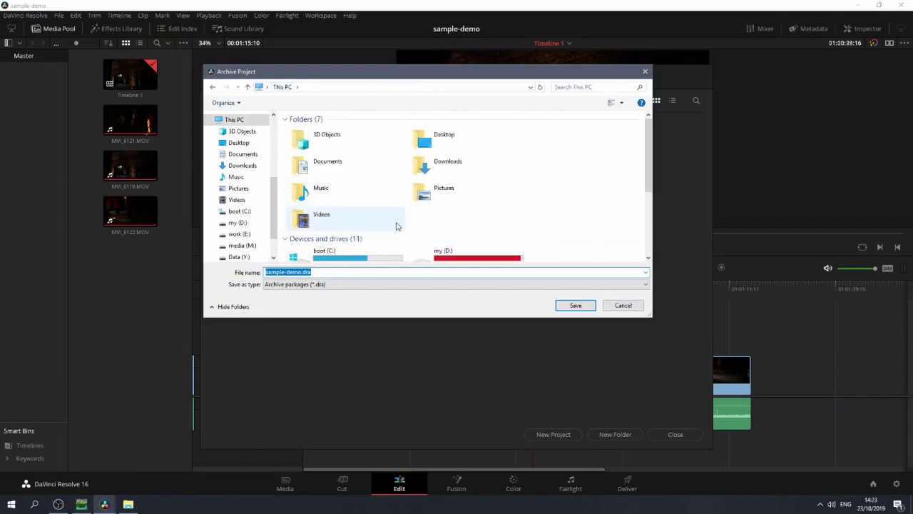
{"action": "double_click", "coordinate": [421, 170]}
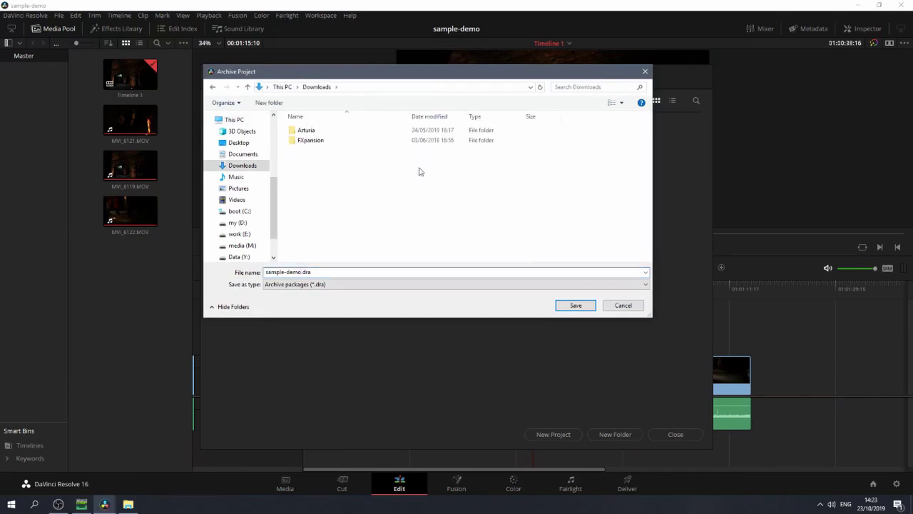
{"action": "double_click", "coordinate": [277, 274]}
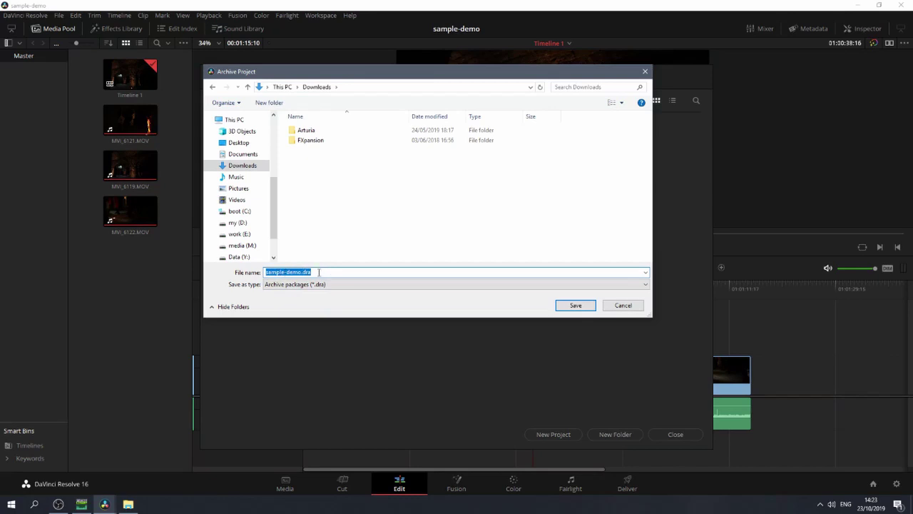
Save sample-demo.dra to Downloads, untick Optimized Media and Render Cache, and run the archive
{"action": "left_click", "coordinate": [570, 305]}
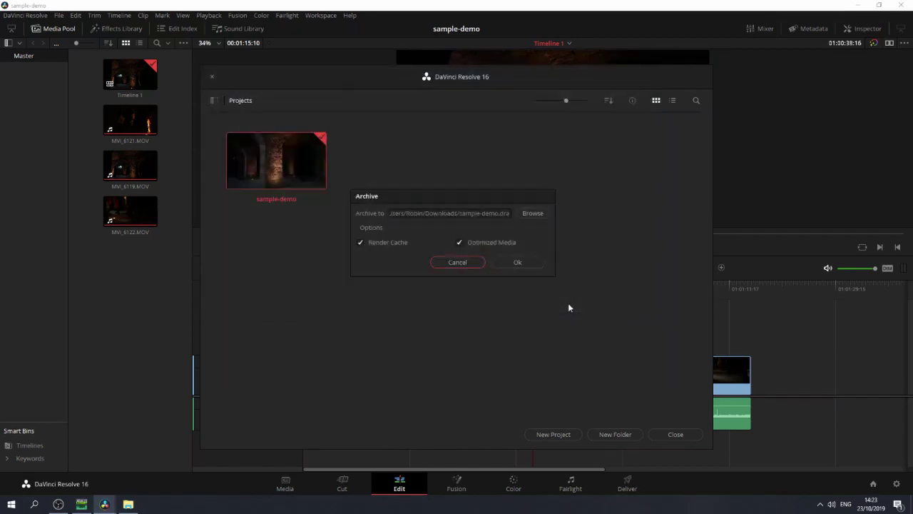
{"action": "left_click_drag", "start_coordinate": [455, 202], "coordinate": [403, 218]}
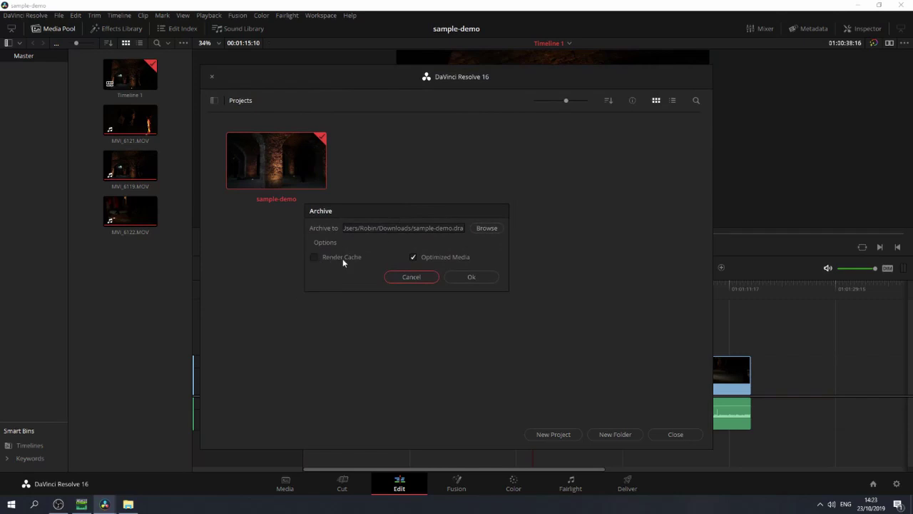
{"action": "left_click", "coordinate": [414, 257]}
{"action": "left_click", "coordinate": [470, 277]}
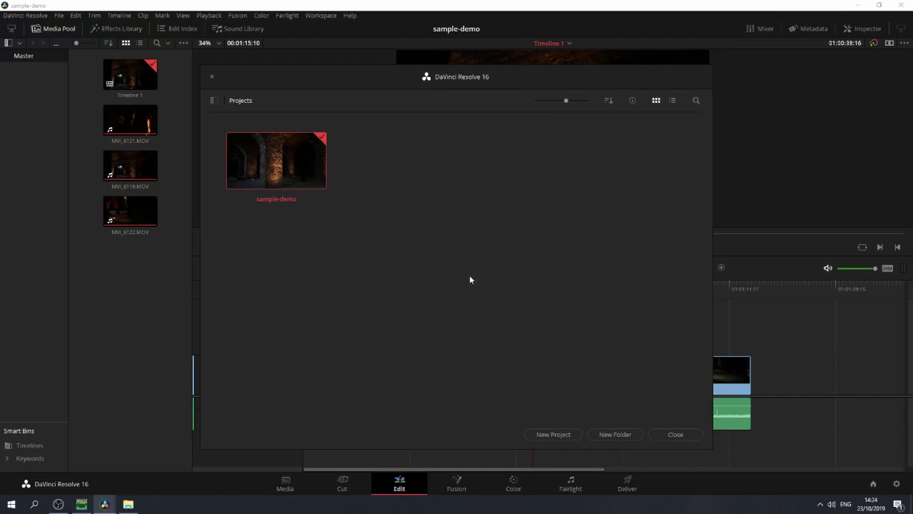
Close the Project Manager, quit DaVinci Resolve, and move the assets Explorer window aside
{"action": "left_click", "coordinate": [675, 434]}
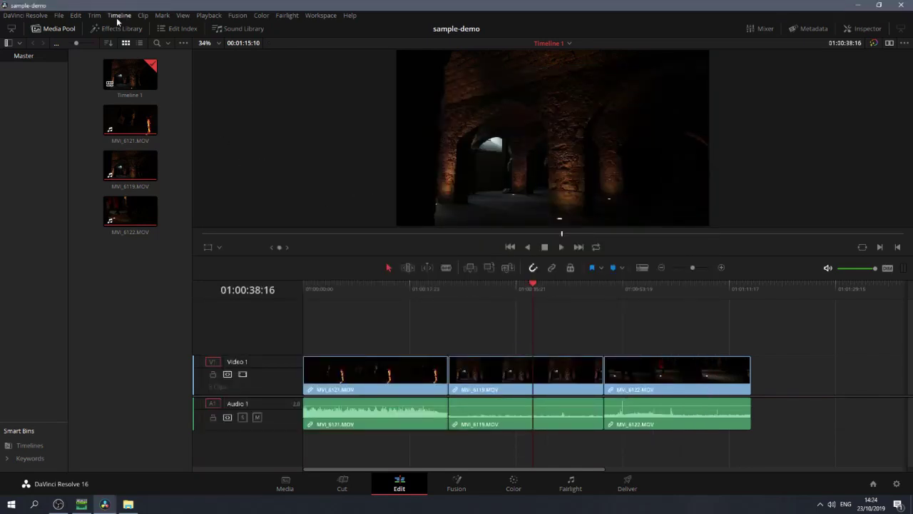
{"action": "left_click", "coordinate": [29, 15]}
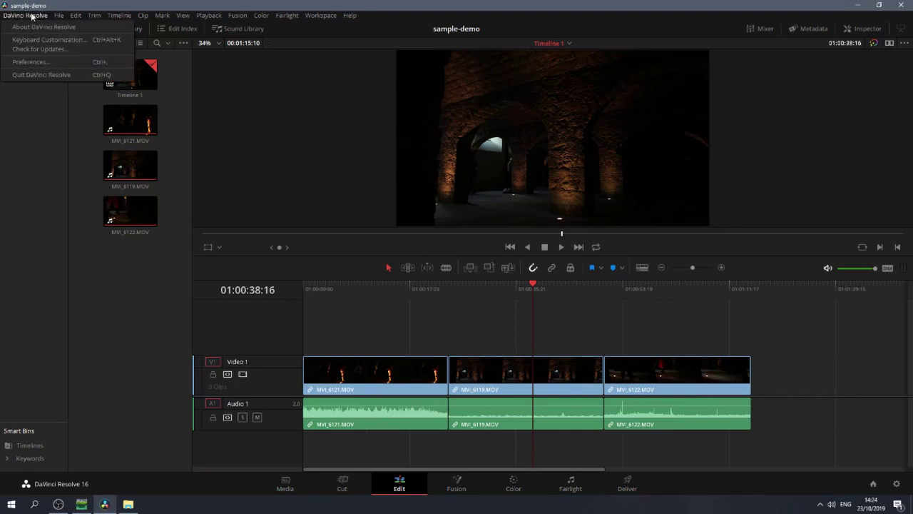
{"action": "left_click", "coordinate": [39, 75]}
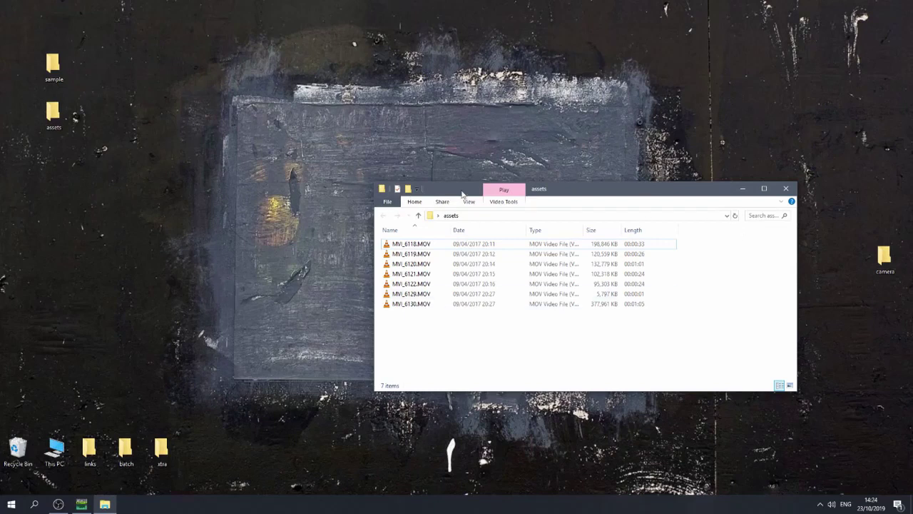
{"action": "left_click_drag", "start_coordinate": [454, 194], "coordinate": [372, 215]}
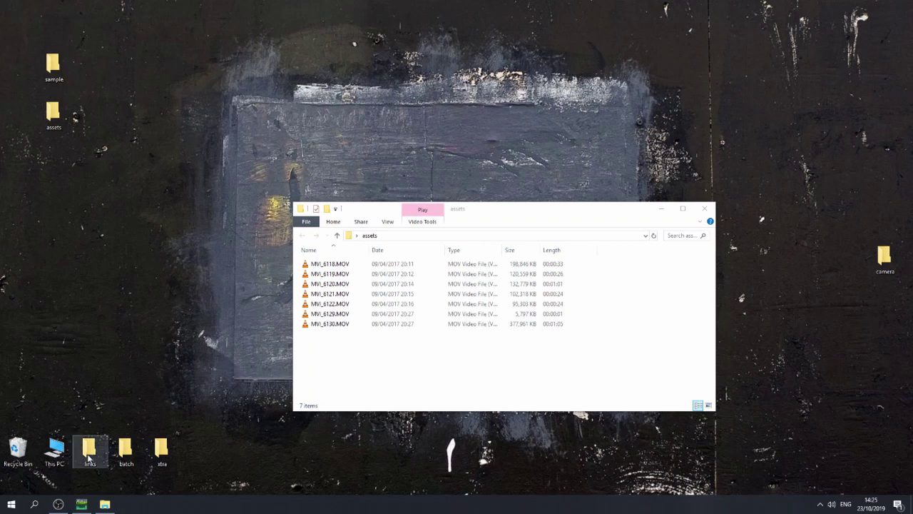
Open Downloads in a new This PC window and move it to the top-left
{"action": "double_click", "coordinate": [55, 449]}
{"action": "double_click", "coordinate": [347, 329]}
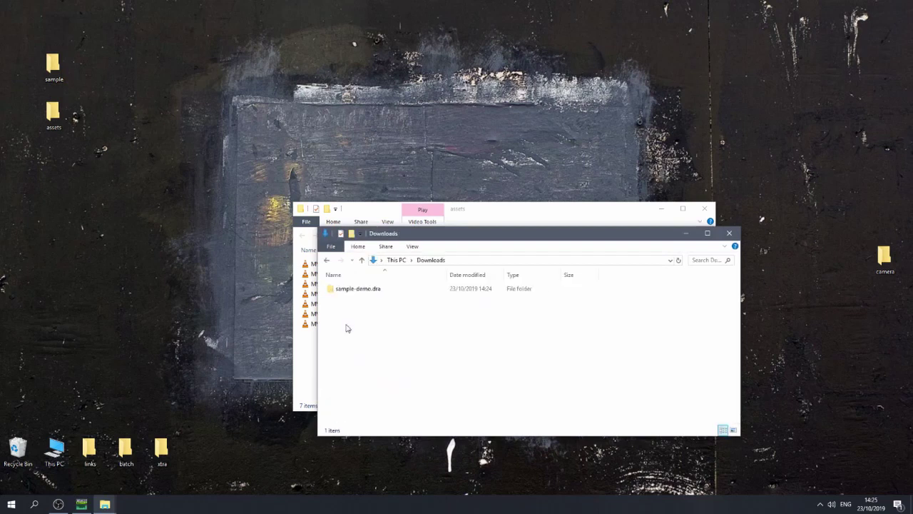
{"action": "left_click_drag", "start_coordinate": [445, 236], "coordinate": [295, 87]}
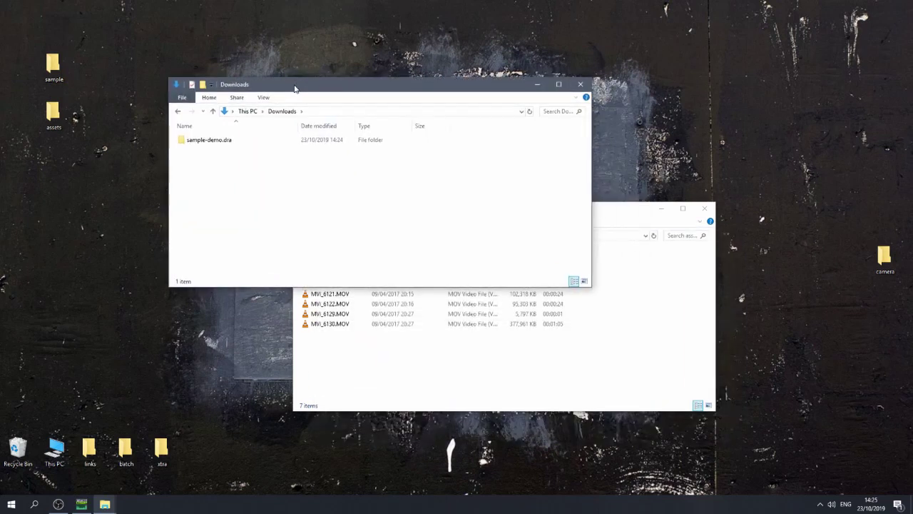
Inspect sample-demo.dra's project.drp and MediaFiles clips, then return to the archive folder
{"action": "left_click", "coordinate": [212, 144]}
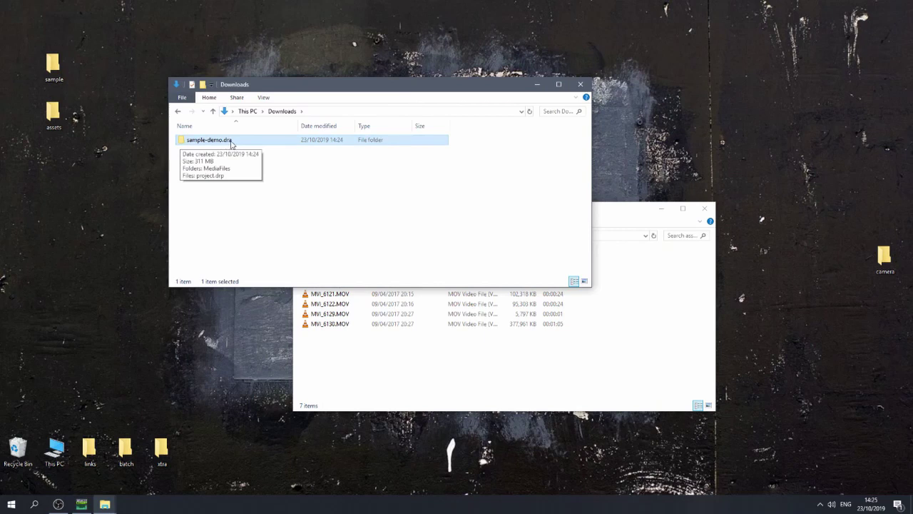
{"action": "double_click", "coordinate": [204, 143]}
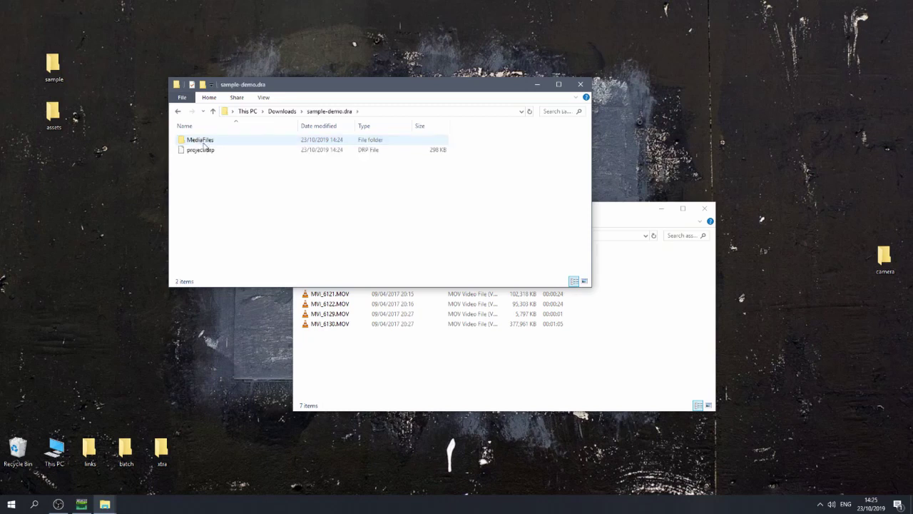
{"action": "left_click", "coordinate": [202, 150]}
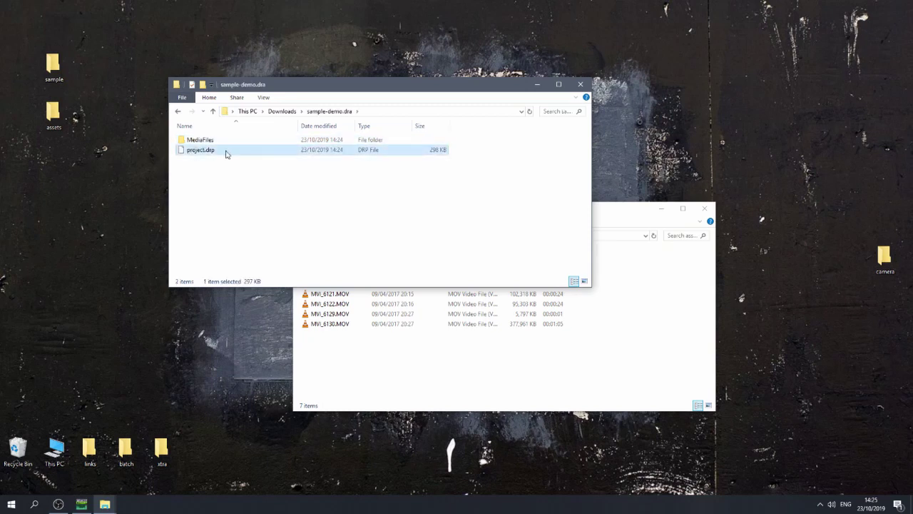
{"action": "left_click", "coordinate": [192, 140]}
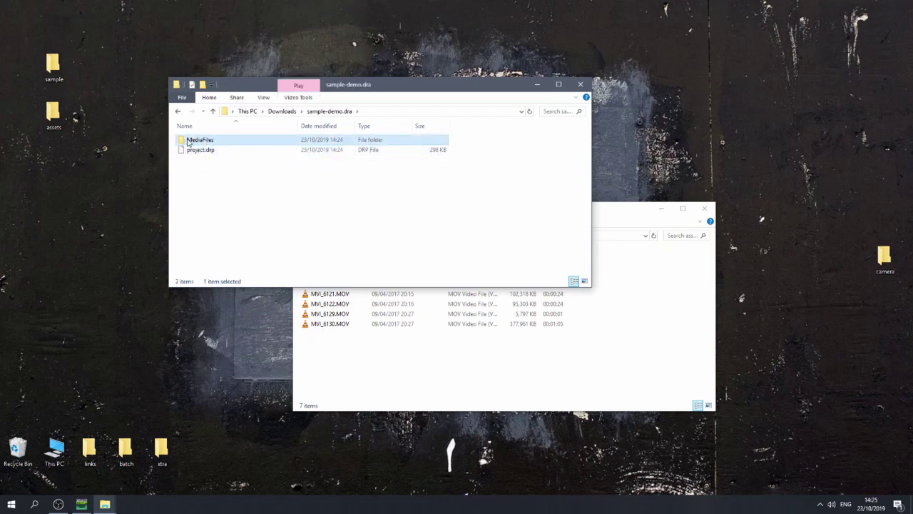
{"action": "double_click", "coordinate": [191, 141]}
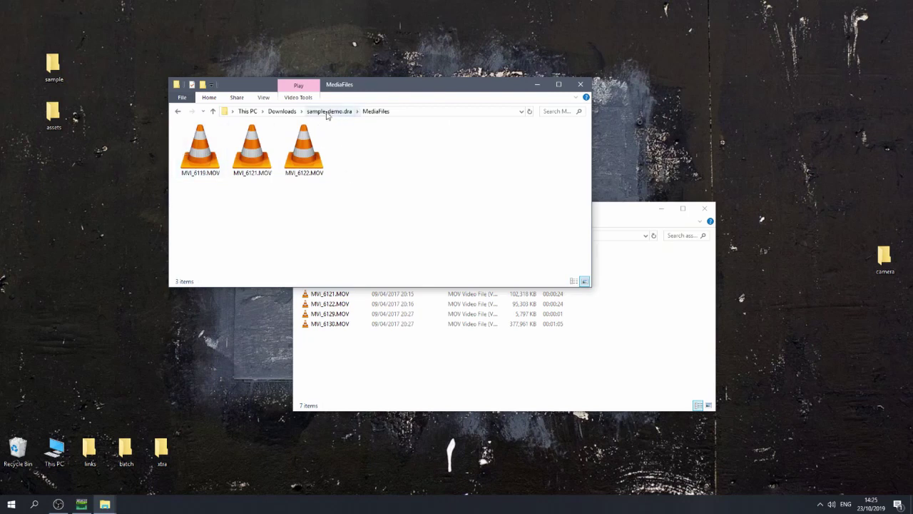
{"action": "left_click", "coordinate": [339, 111]}
Return to the Downloads top level and select the desktop sample folder
{"action": "left_click", "coordinate": [282, 111]}
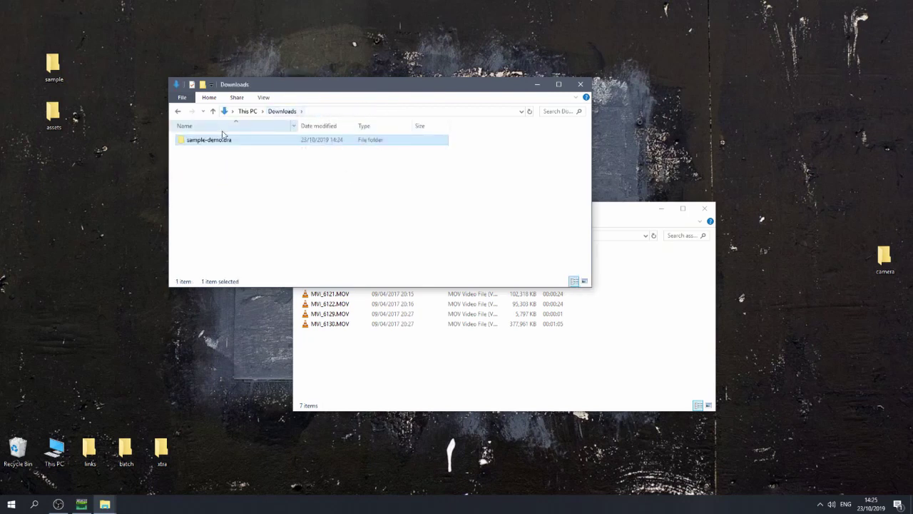
{"action": "mouse_move", "coordinate": [187, 143]}
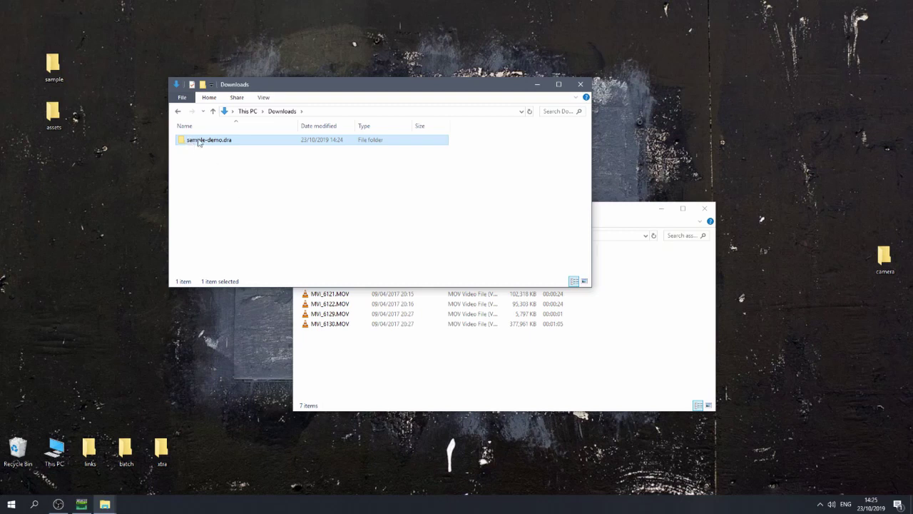
{"action": "mouse_move", "coordinate": [231, 145]}
{"action": "left_click", "coordinate": [61, 70]}
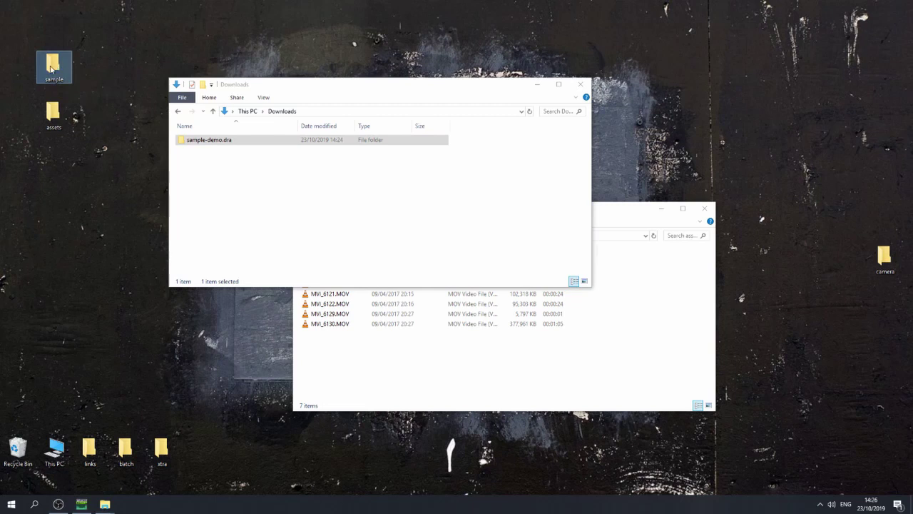
Move the sample folder beside xtra, close the assets window, and centre the Downloads window
{"action": "left_click_drag", "start_coordinate": [50, 68], "coordinate": [204, 451]}
{"action": "double_click", "coordinate": [56, 113]}
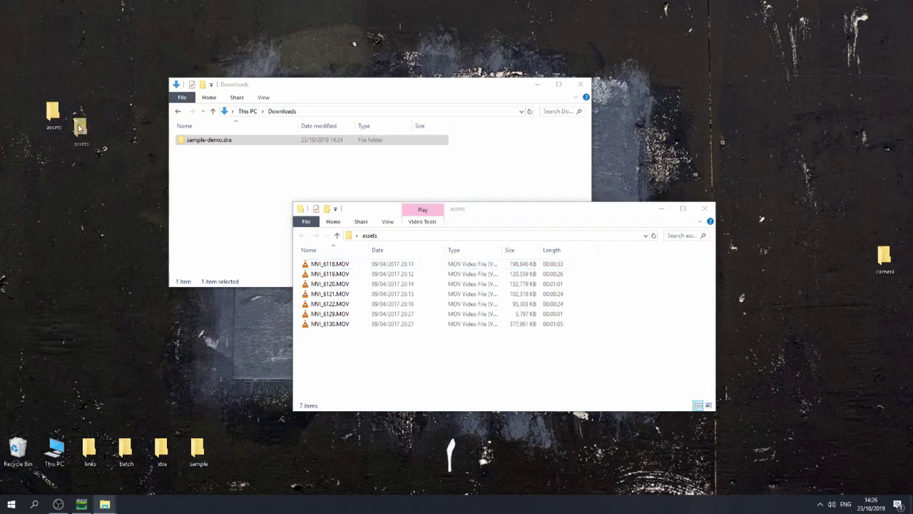
{"action": "left_click_drag", "start_coordinate": [72, 120], "coordinate": [70, 120]}
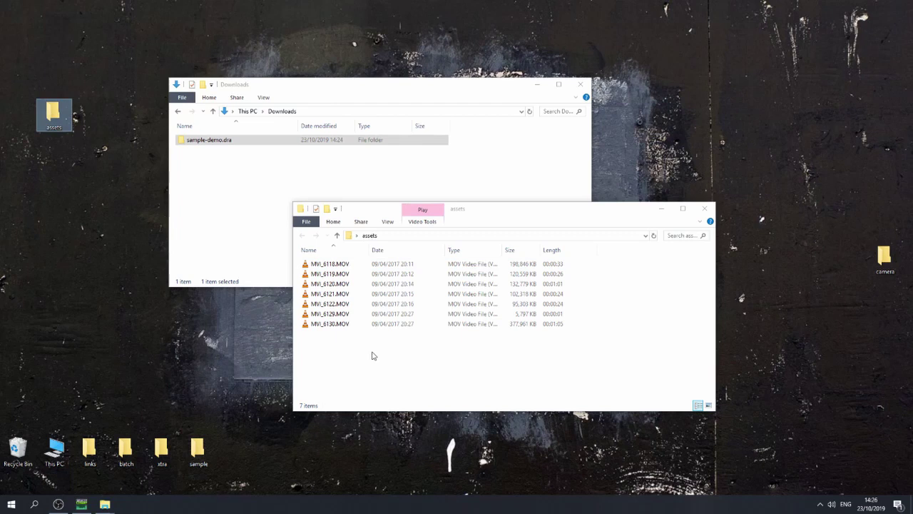
{"action": "left_click", "coordinate": [706, 210]}
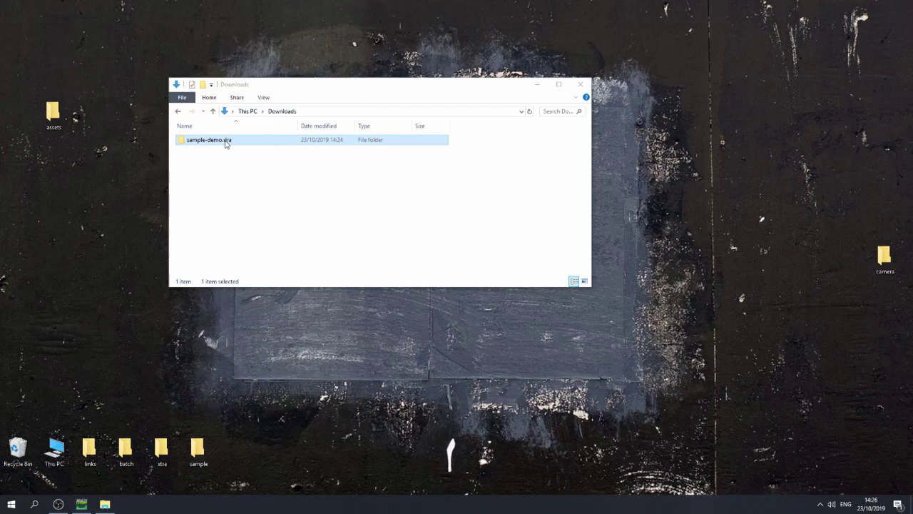
{"action": "left_click_drag", "start_coordinate": [247, 88], "coordinate": [296, 120]}
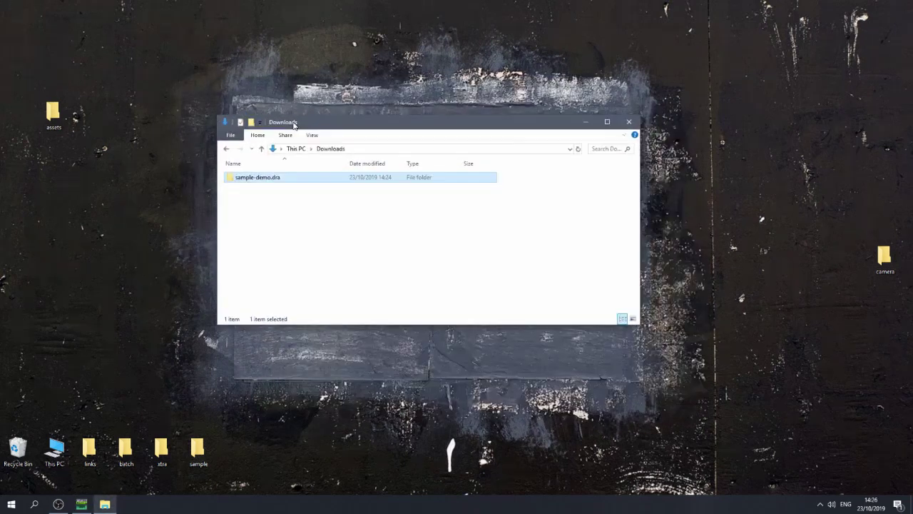
Launch DaVinci Resolve from Start and put the sample-demo.dra folder into rename mode
{"action": "left_click", "coordinate": [15, 505]}
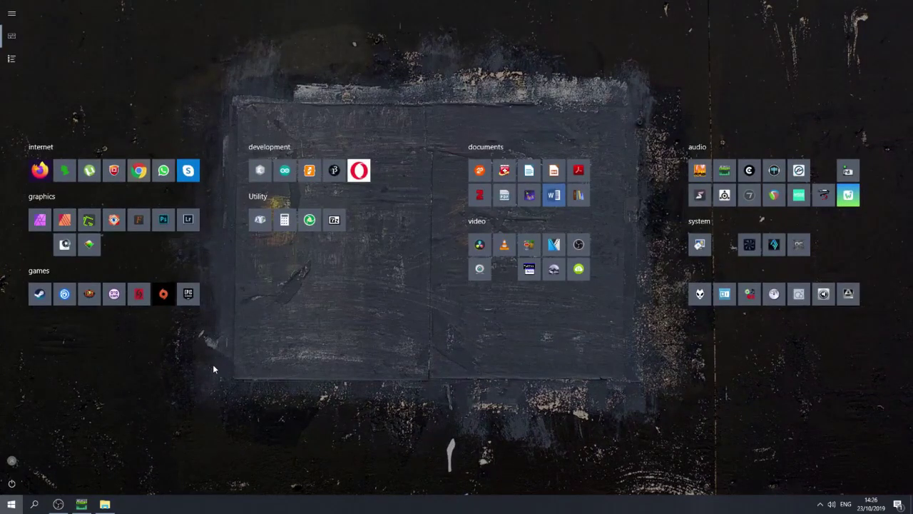
{"action": "left_click", "coordinate": [478, 246]}
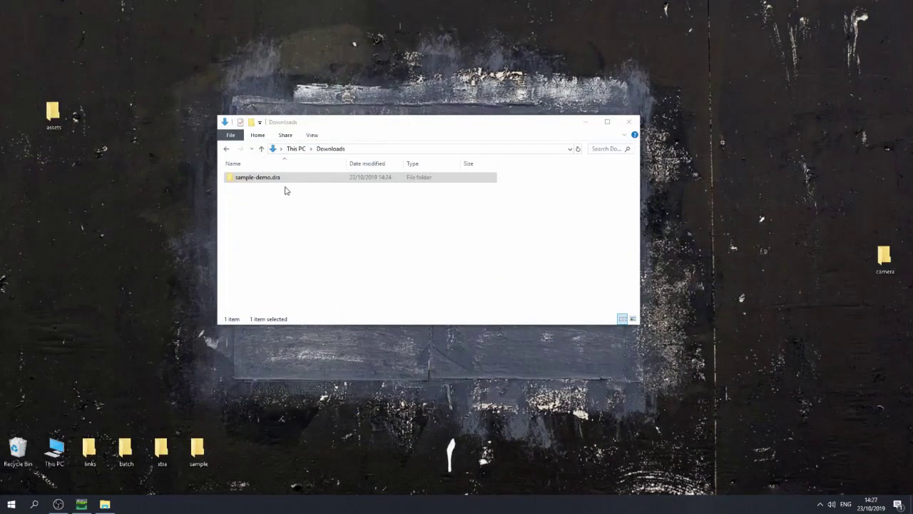
{"action": "left_click", "coordinate": [274, 180]}
{"action": "left_click", "coordinate": [265, 179]}
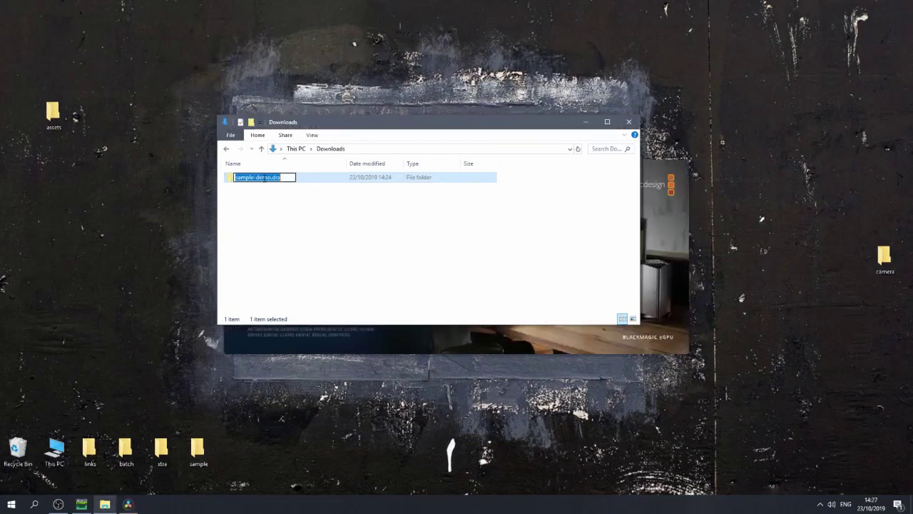
{"action": "left_click", "coordinate": [267, 181]}
Rename the Downloads archive folder to new-project.dra
{"action": "double_click", "coordinate": [267, 179]}
{"action": "left_click_drag", "start_coordinate": [269, 177], "coordinate": [225, 177]}
{"action": "key", "text": "BackSpace"}
{"action": "type", "text": "new"}
{"action": "type", "text": "-projec"}
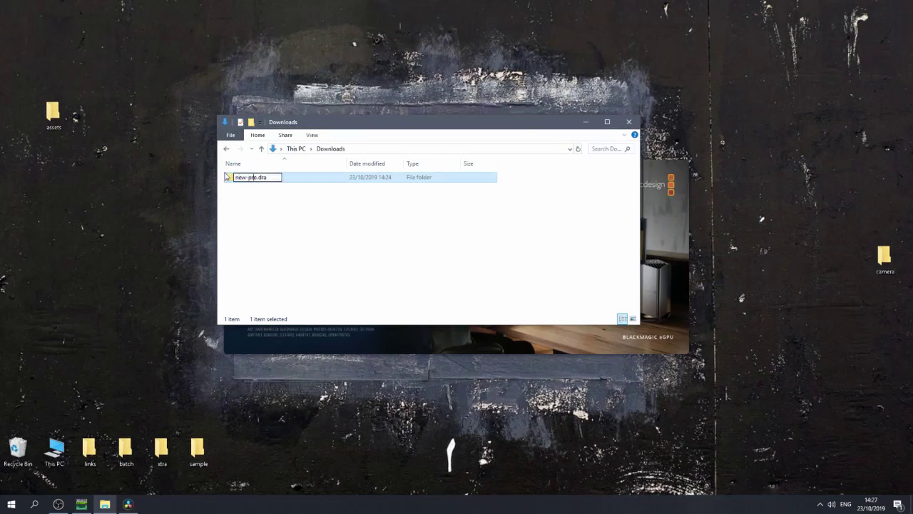
{"action": "type", "text": "t"}
{"action": "key", "text": "Delete"}
{"action": "key", "text": "Return"}
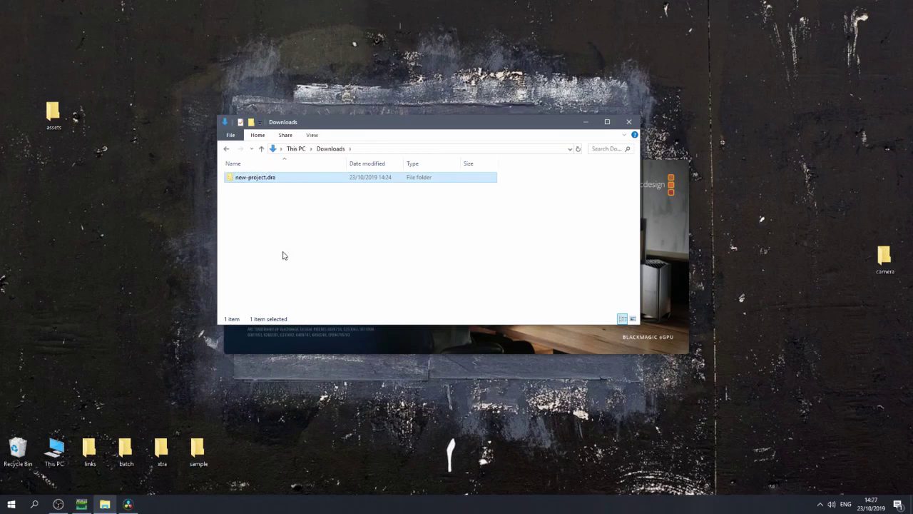
{"action": "left_click_drag", "start_coordinate": [337, 126], "coordinate": [235, 48]}
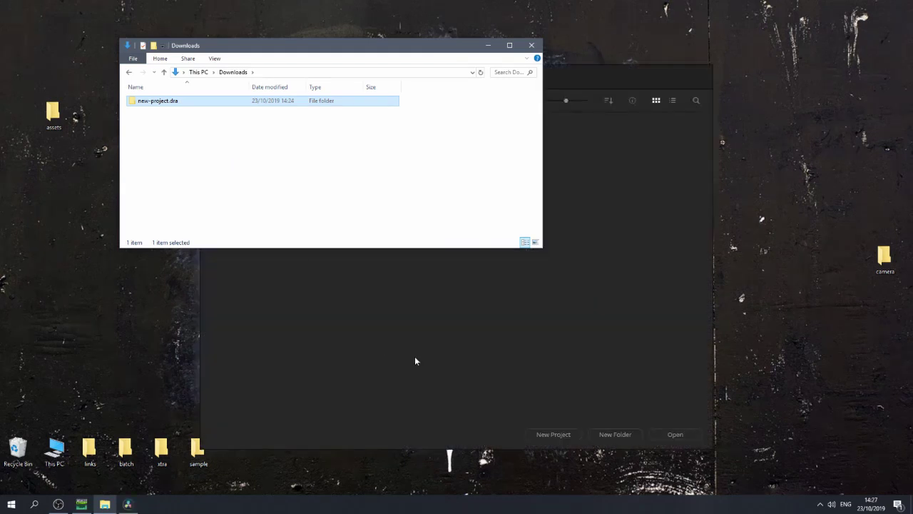
Bring the Project Manager listing Untitled Project and sample-demo to the front, shifted slightly right
{"action": "left_click", "coordinate": [432, 358]}
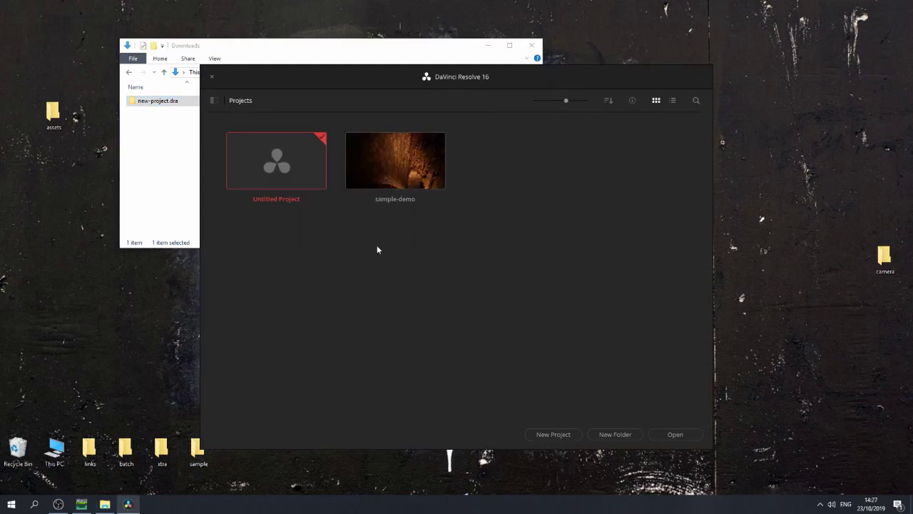
{"action": "left_click_drag", "start_coordinate": [404, 76], "coordinate": [443, 77]}
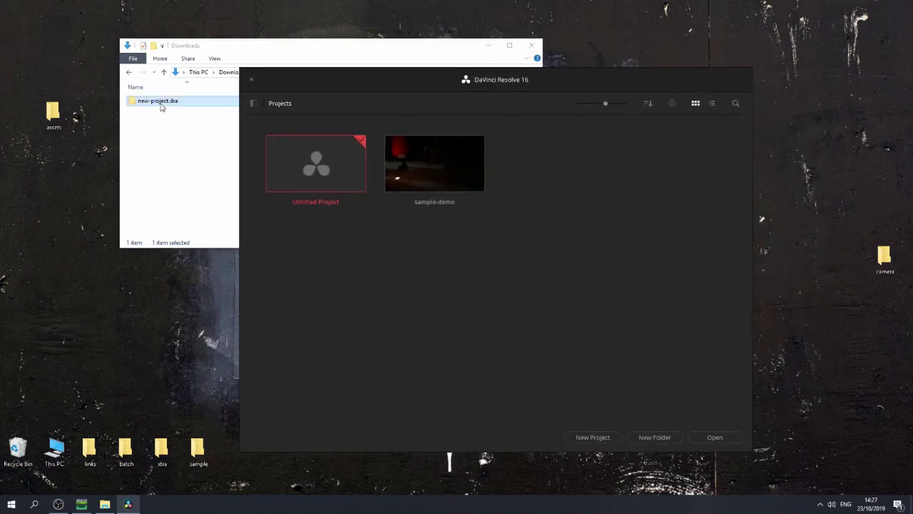
Restore the new-project.dra archive from Downloads into the Project Manager
{"action": "right_click", "coordinate": [393, 270]}
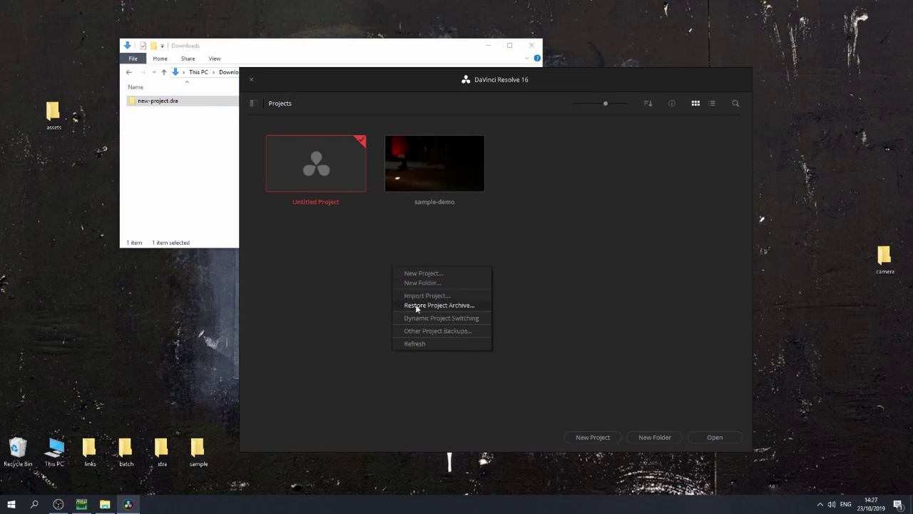
{"action": "left_click", "coordinate": [459, 305]}
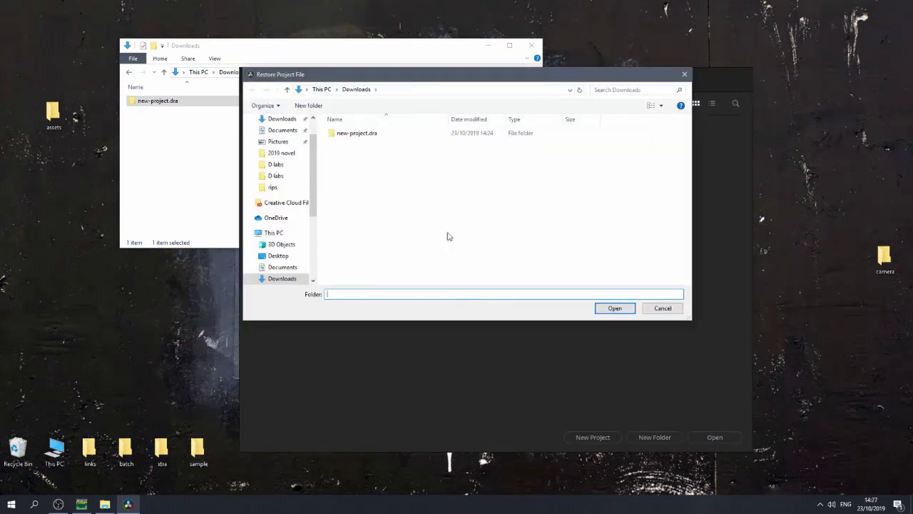
{"action": "left_click", "coordinate": [363, 137]}
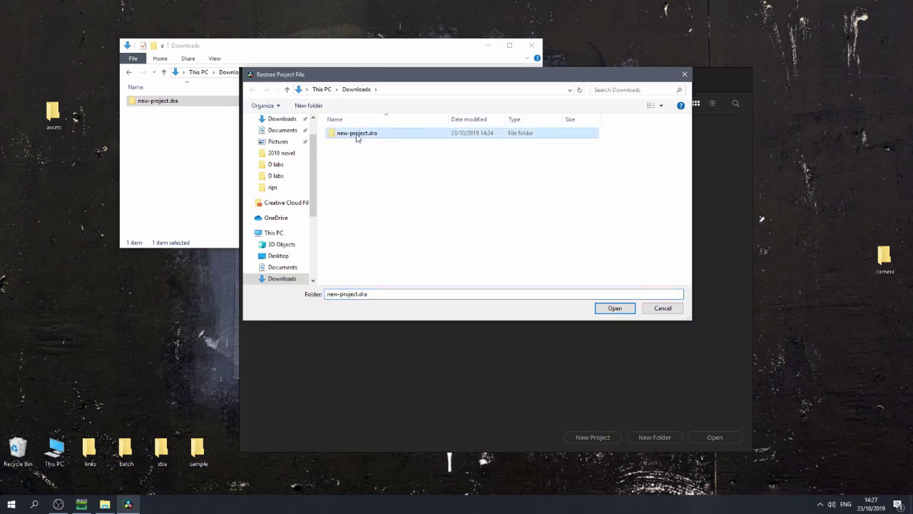
{"action": "left_click", "coordinate": [603, 310]}
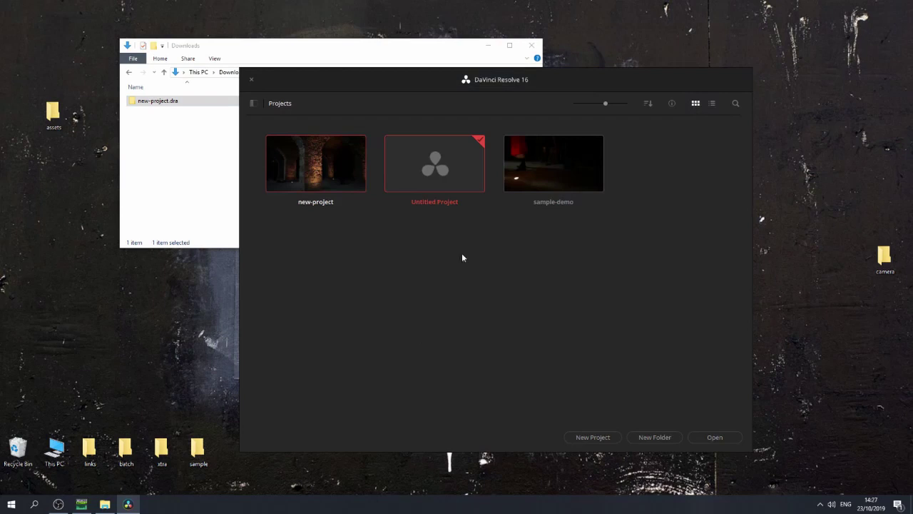
Open new-project, scrub Timeline 1 across its three clips, then return to the project list
{"action": "double_click", "coordinate": [307, 169]}
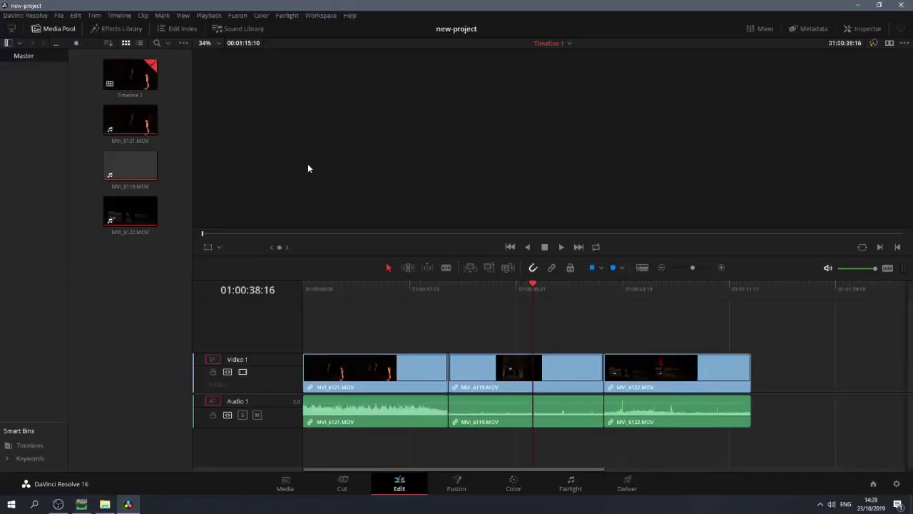
{"action": "left_click_drag", "start_coordinate": [534, 286], "coordinate": [396, 307]}
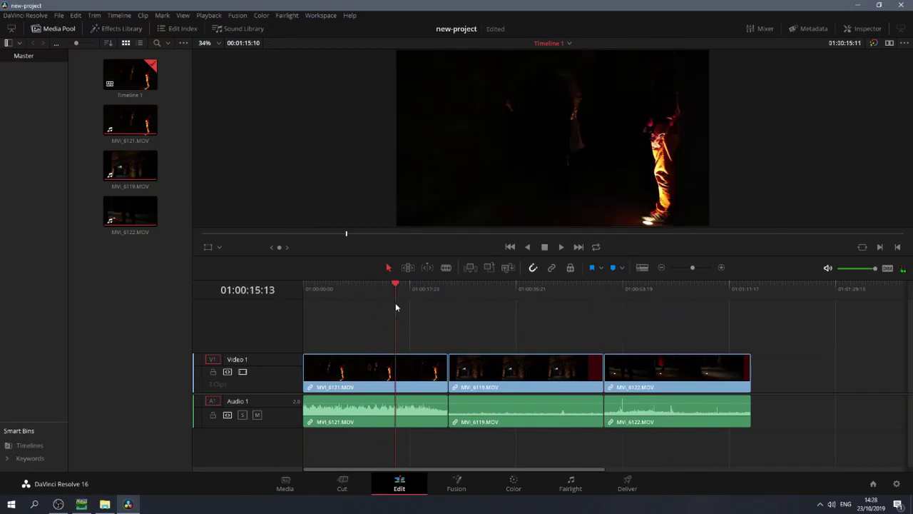
{"action": "left_click_drag", "start_coordinate": [399, 284], "coordinate": [540, 289]}
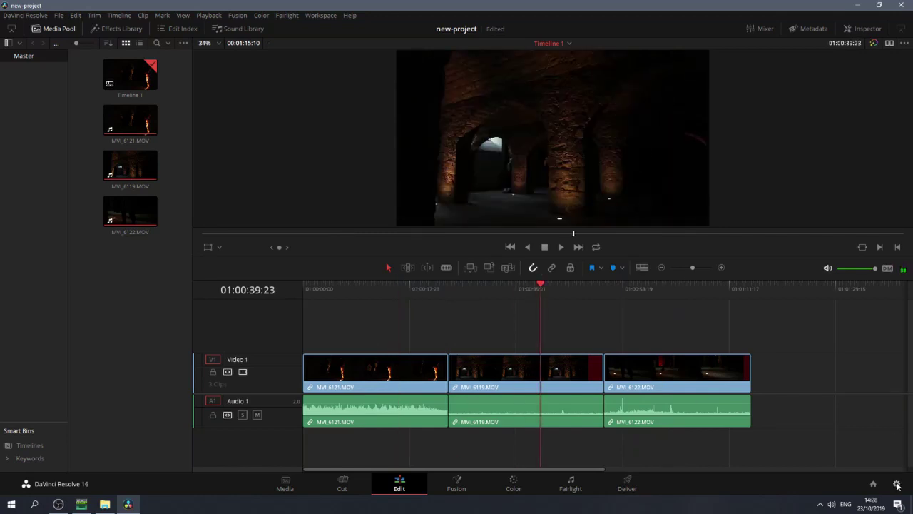
{"action": "left_click", "coordinate": [873, 485]}
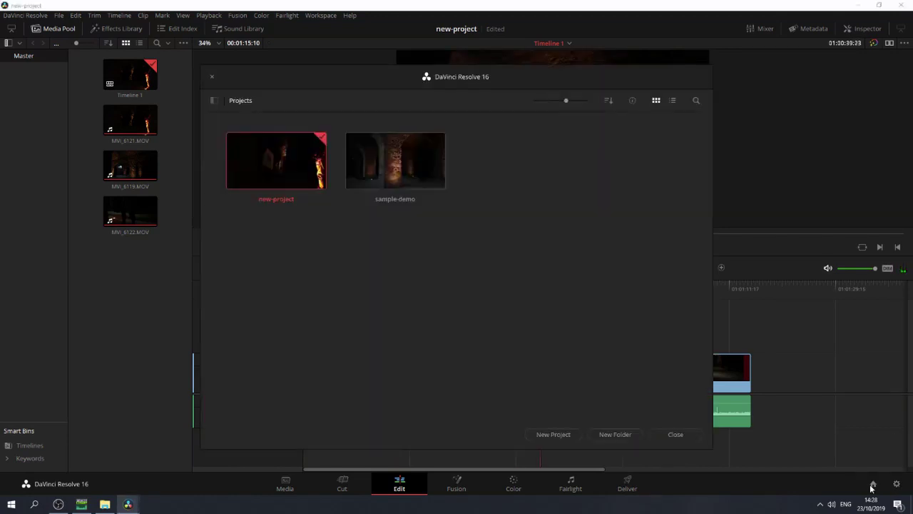
Show the project databases list, then close the Project Manager back to new-project's timeline
{"action": "left_click", "coordinate": [214, 101]}
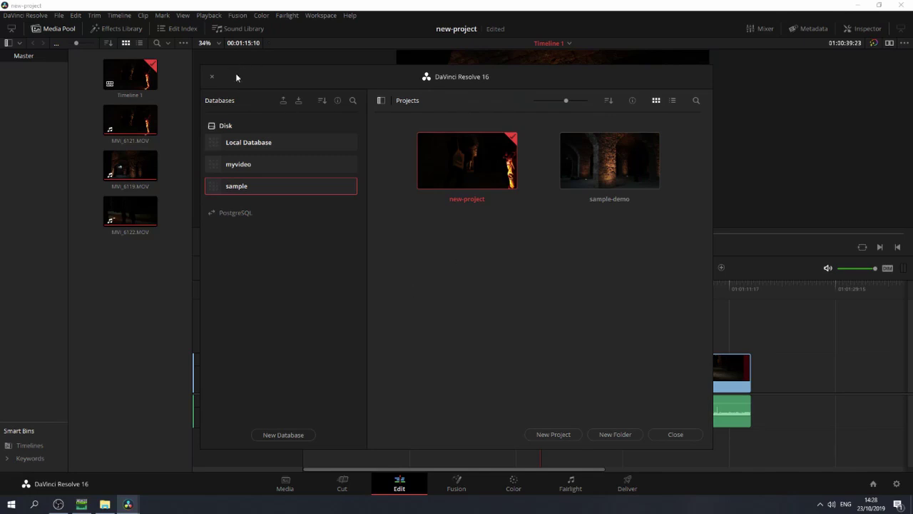
{"action": "left_click", "coordinate": [211, 76]}
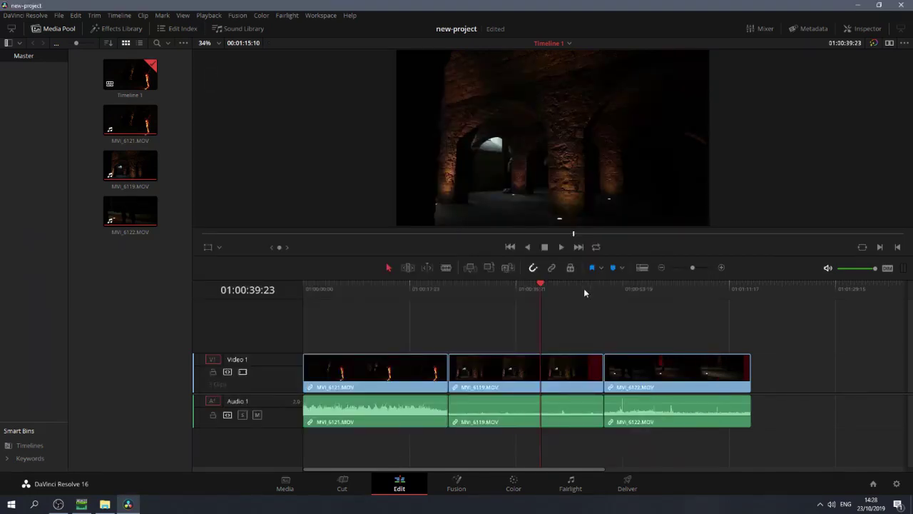
{"action": "left_click_drag", "start_coordinate": [542, 287], "coordinate": [385, 311]}
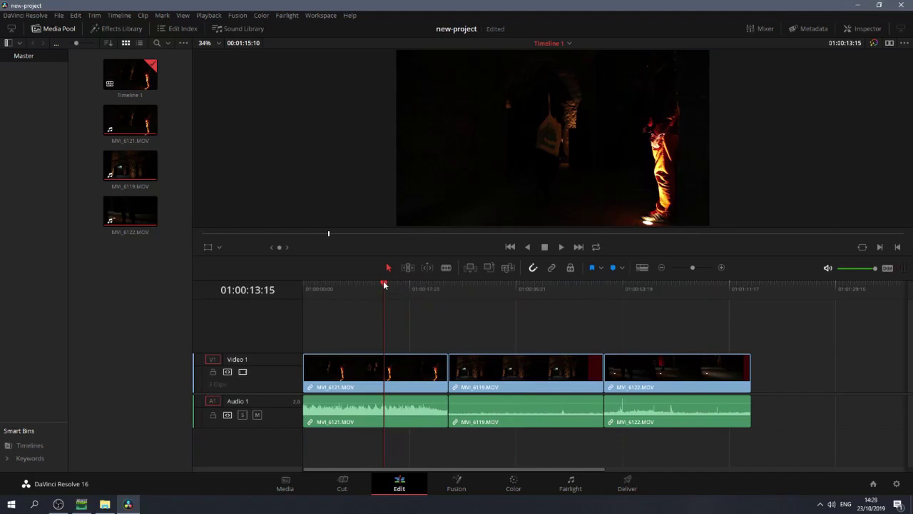
{"action": "mouse_move", "coordinate": [385, 286]}
{"action": "left_mouse_down"}
{"action": "mouse_move", "coordinate": [683, 291]}
{"action": "mouse_move", "coordinate": [378, 298]}
{"action": "left_mouse_up"}
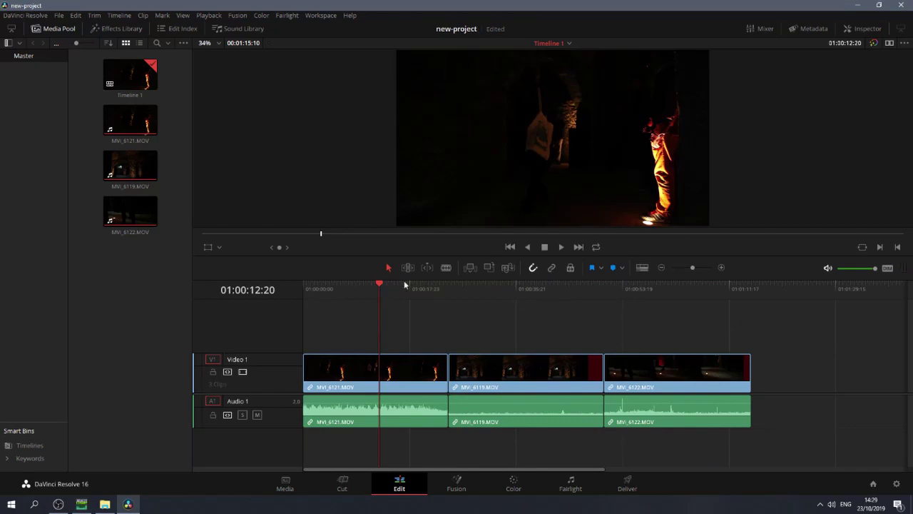
{"action": "mouse_move", "coordinate": [381, 287]}
{"action": "left_mouse_down"}
{"action": "mouse_move", "coordinate": [673, 282]}
{"action": "mouse_move", "coordinate": [526, 294]}
{"action": "mouse_move", "coordinate": [360, 287]}
{"action": "mouse_move", "coordinate": [393, 286]}
{"action": "mouse_move", "coordinate": [384, 285]}
{"action": "left_mouse_up"}
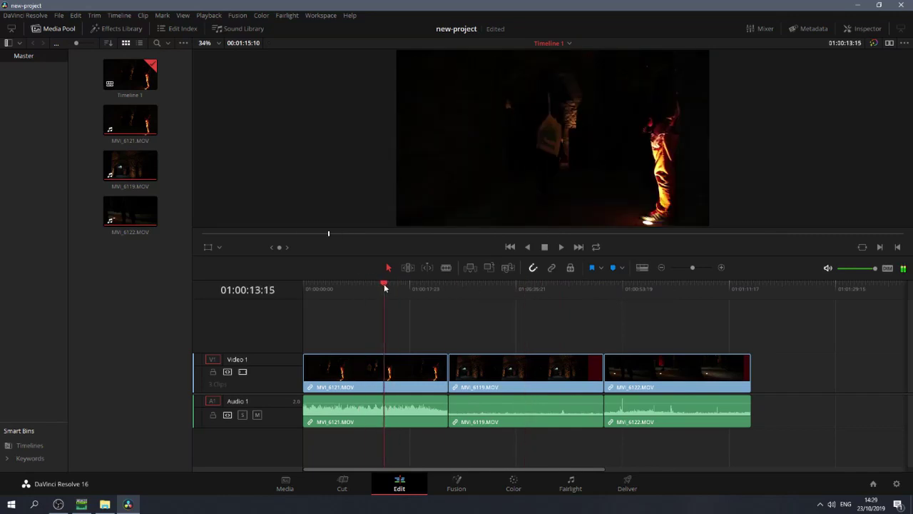
Quit DaVinci Resolve, choosing Don't Save for the unsaved project
{"action": "left_click", "coordinate": [901, 8]}
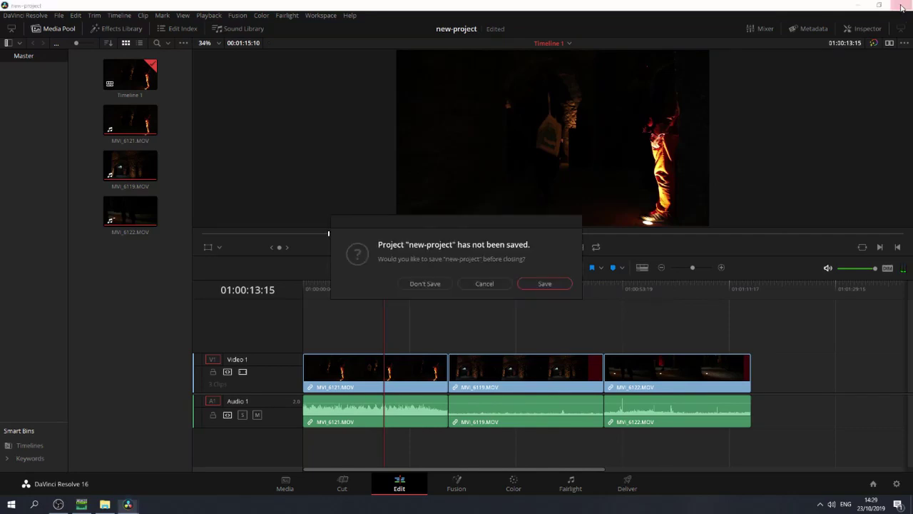
{"action": "left_click", "coordinate": [426, 283]}
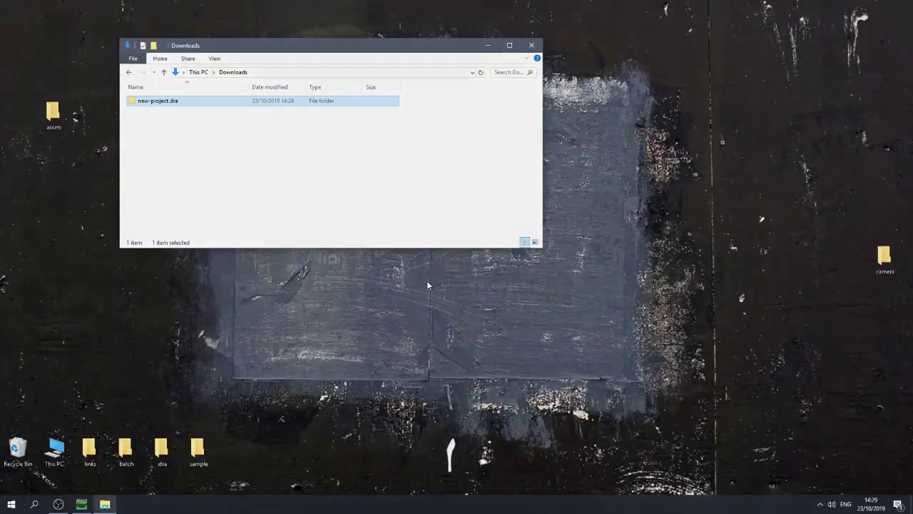